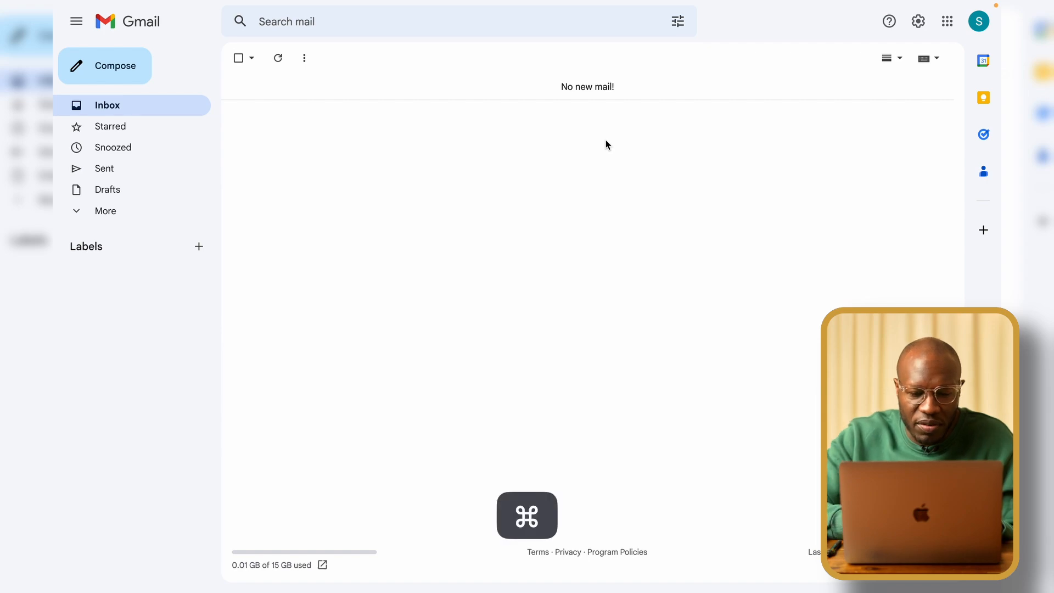
Start a workflow capture of the Gmail inbox with the Tango extension
key("super+t")
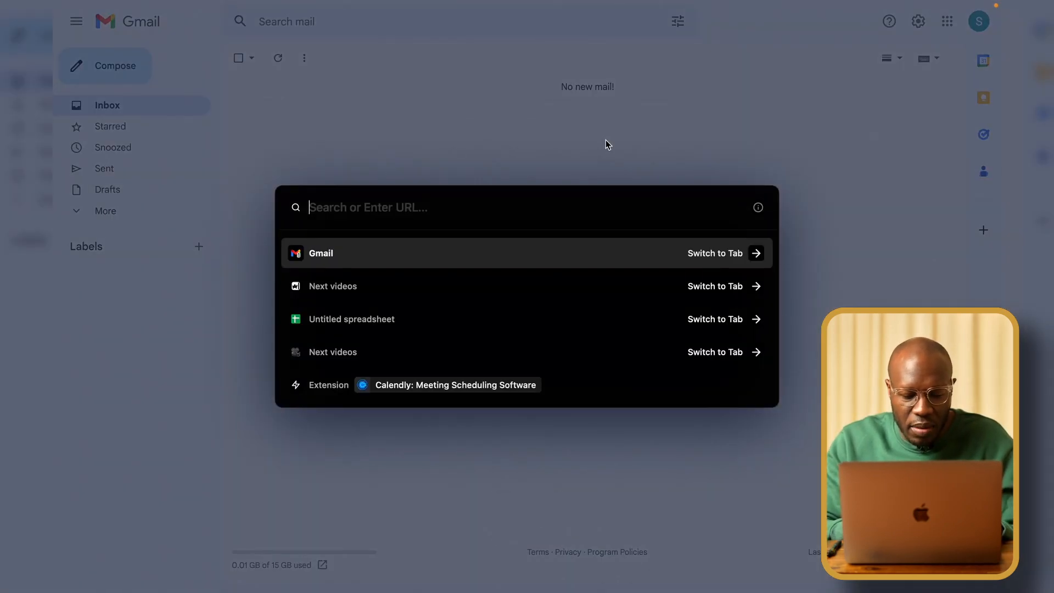
type("tango")
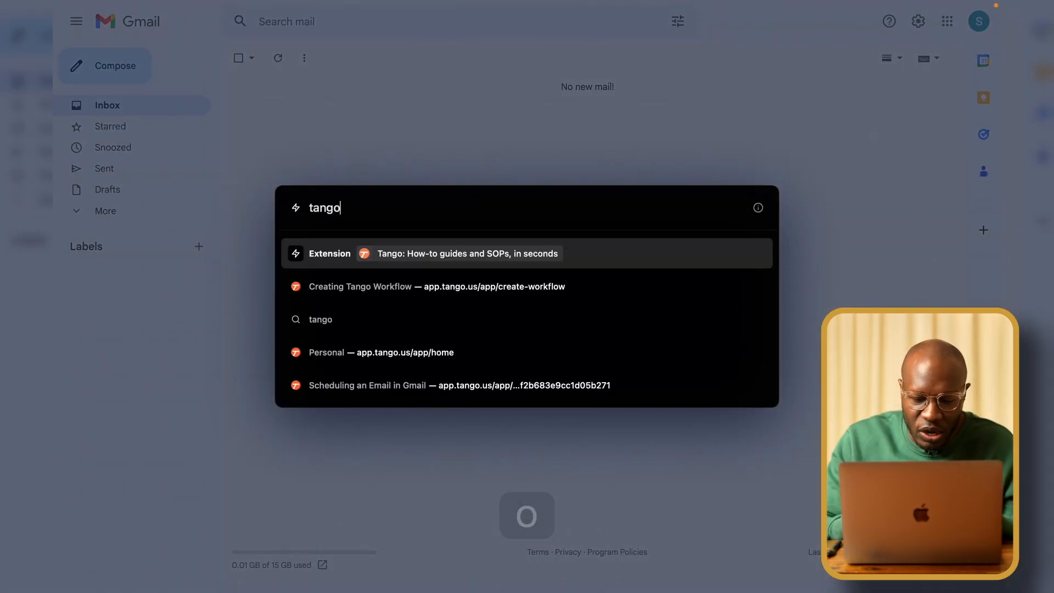
key("Return")
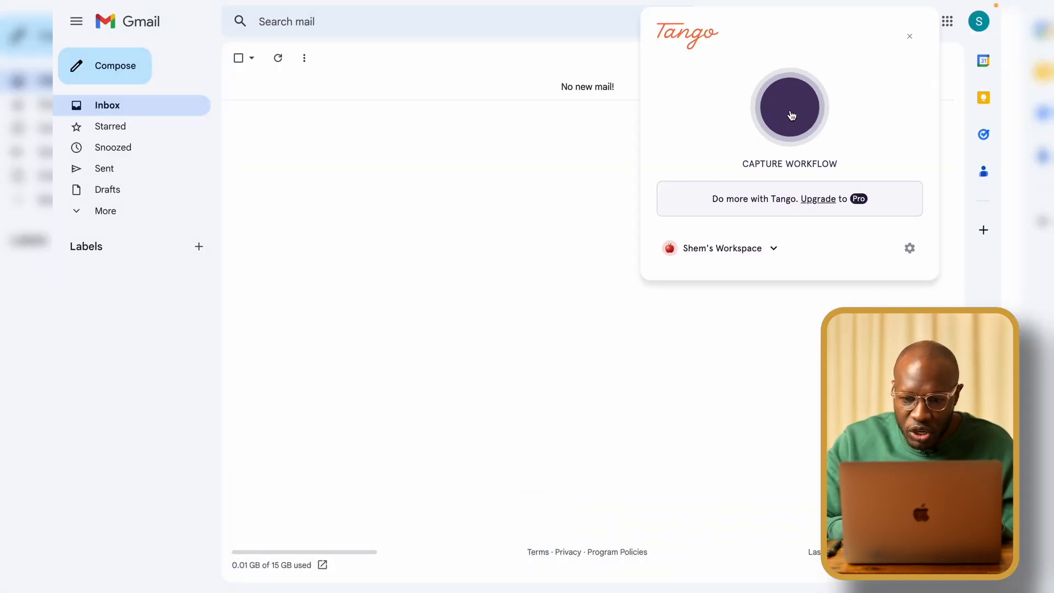
left_click(790, 111)
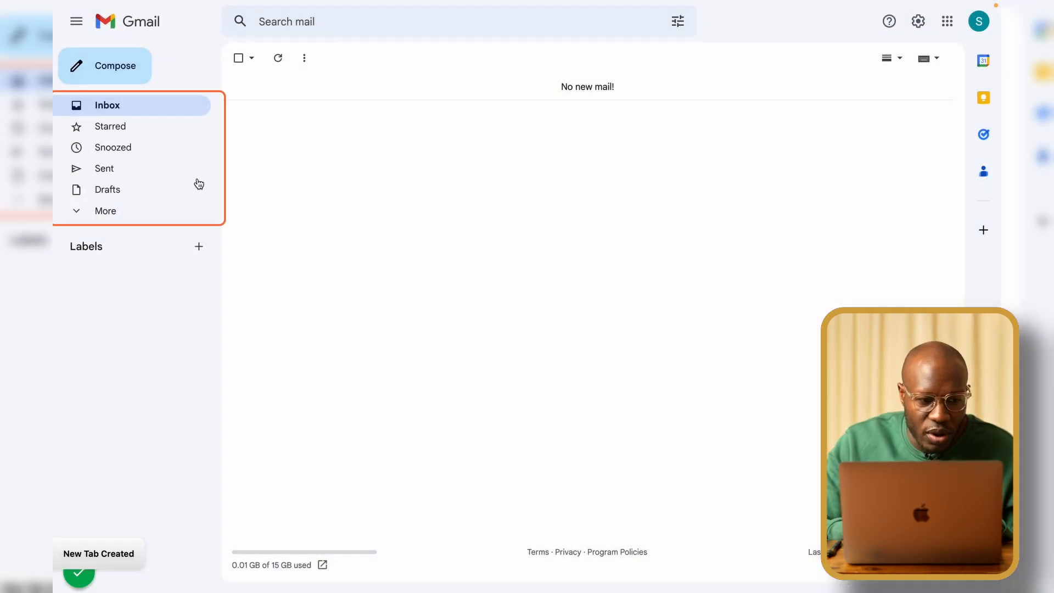
Compose a new email and add the suggested contact's address as the recipient
left_click(126, 79)
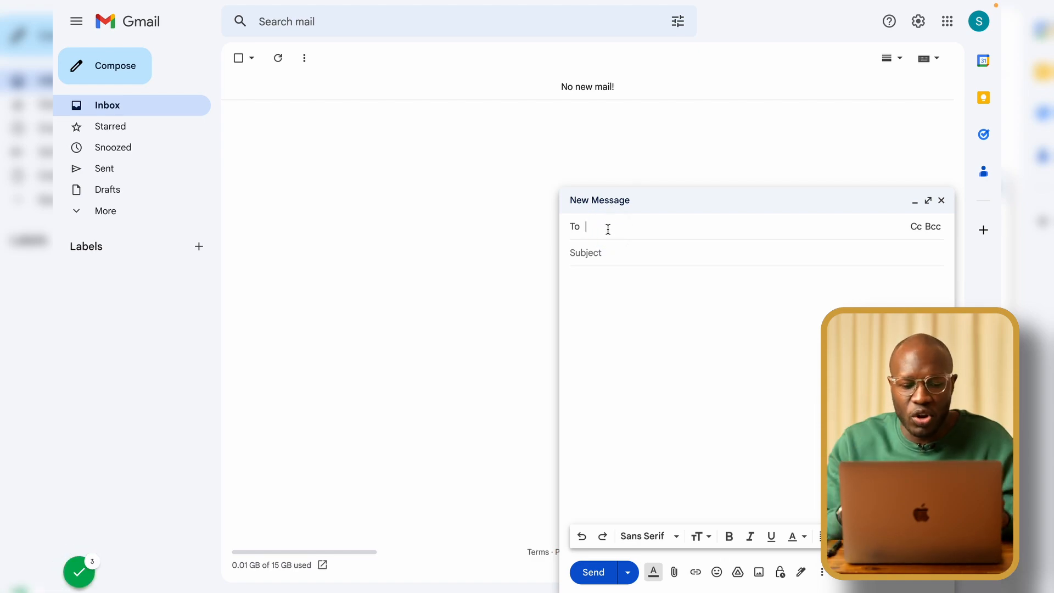
type("@@")
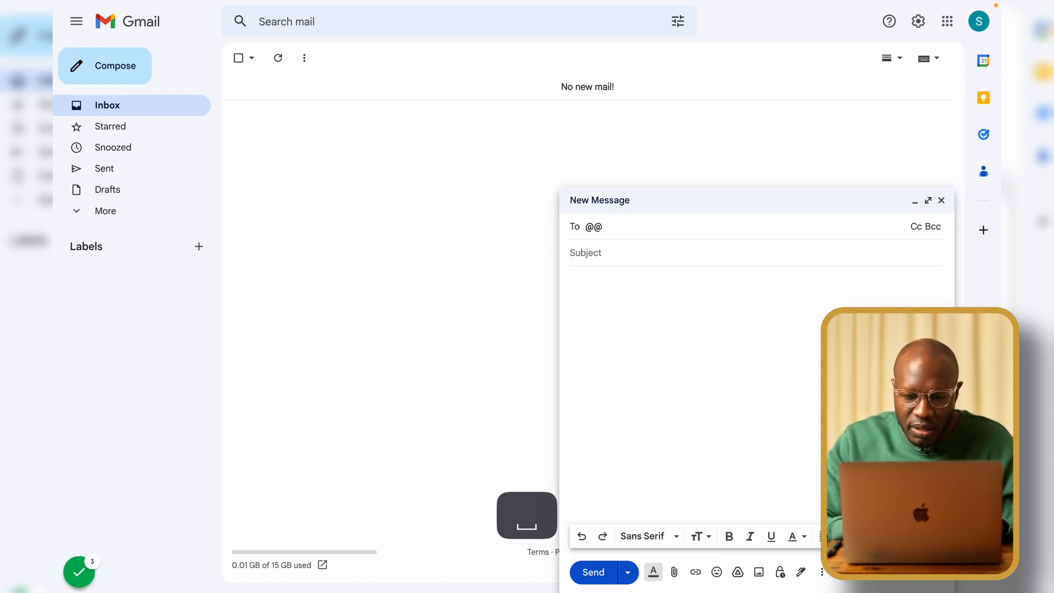
key("BackSpace")
key("BackSpace")
key("BackSpace")
type("oshe")
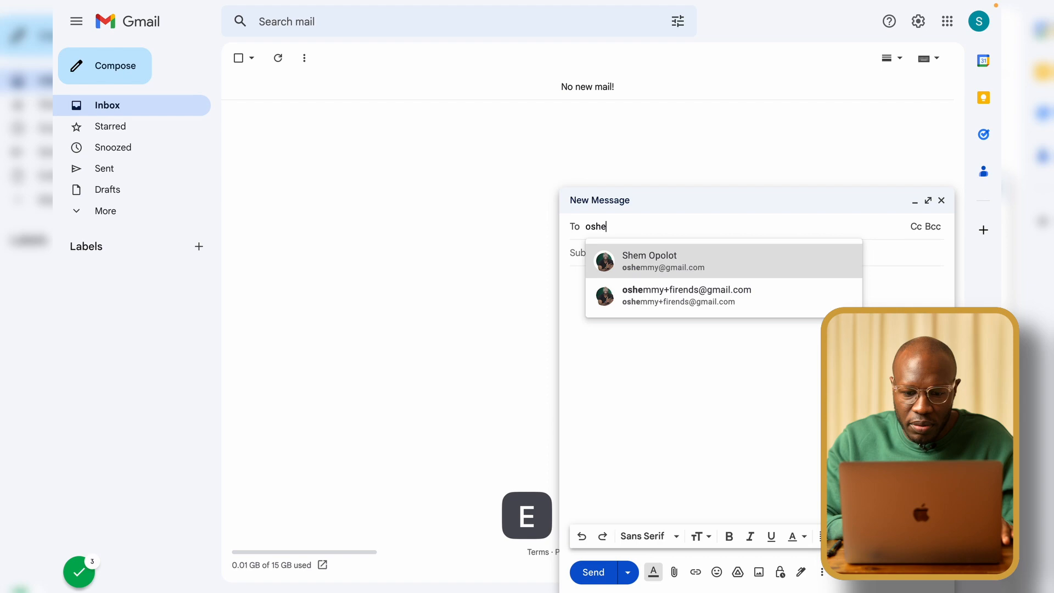
key("Tab")
key("Tab")
Give the email the subject "Hey" and a body of "Hi" followed by random filler characters
left_click(614, 268)
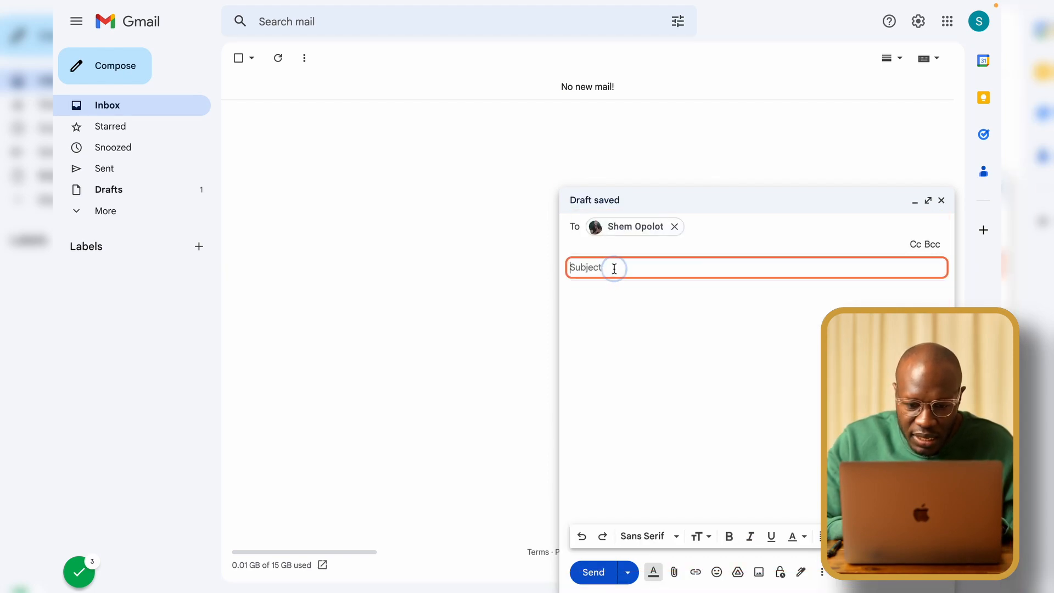
type("Hey")
key("Tab")
type("Hi")
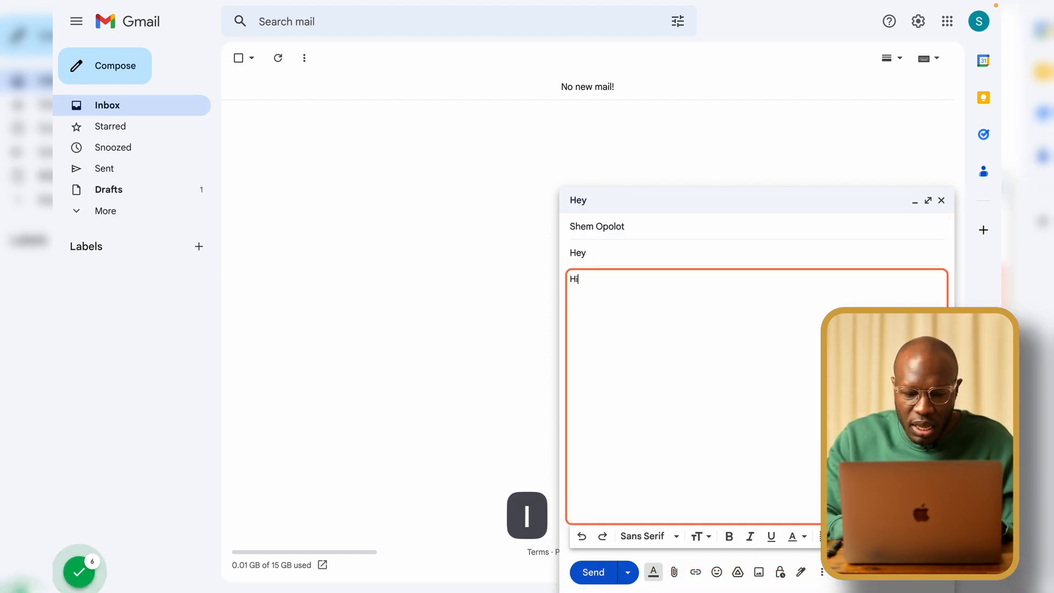
type(";lxzcnvaslfjvbn;lcbnfl'vbn")
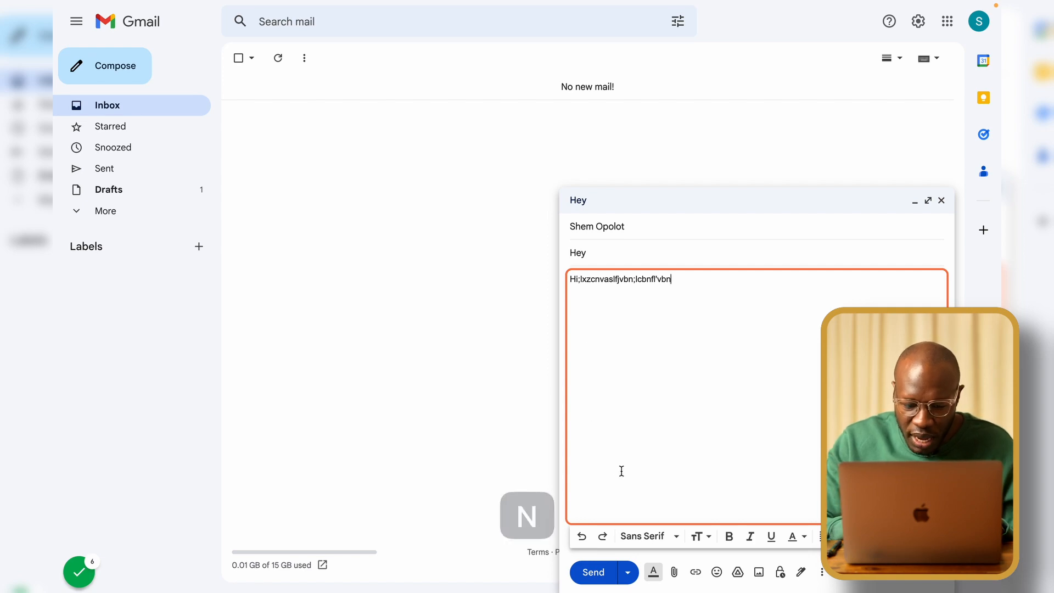
Schedule the email to send tomorrow afternoon, Apr 1 at 1:00 PM
left_click(630, 574)
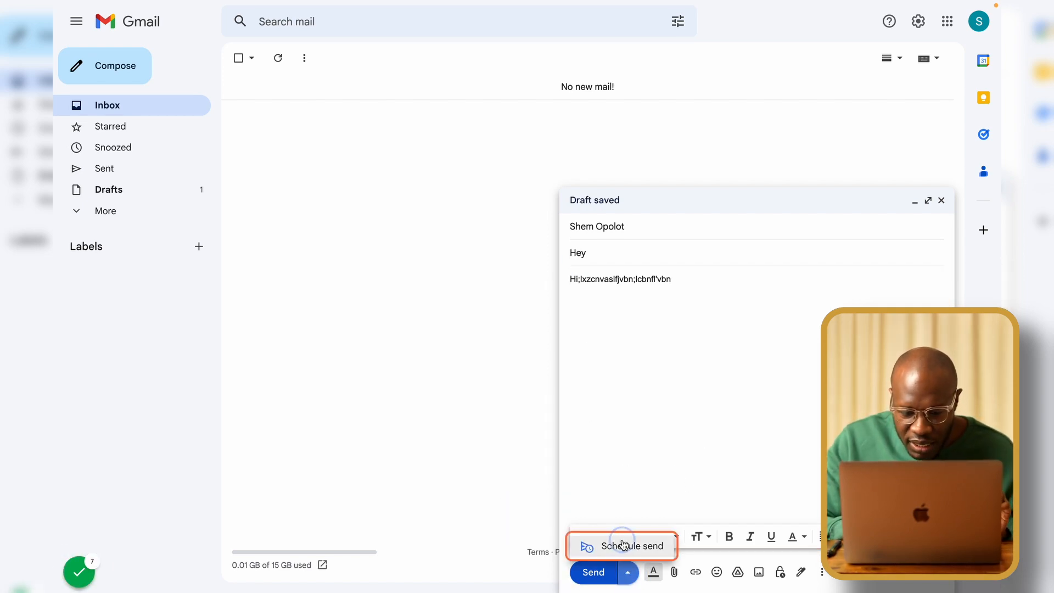
left_click(625, 546)
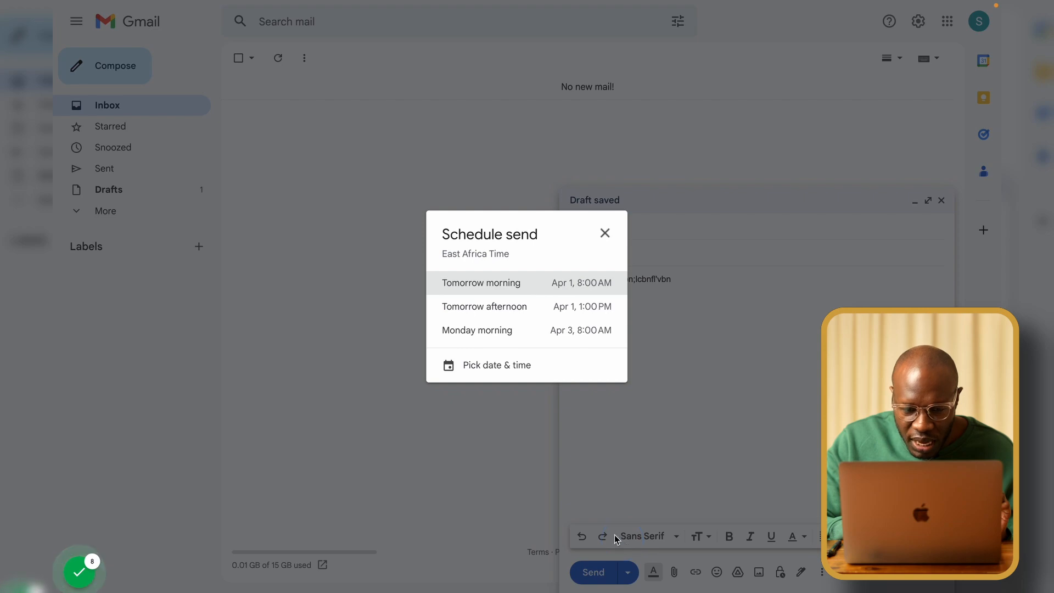
left_click(500, 306)
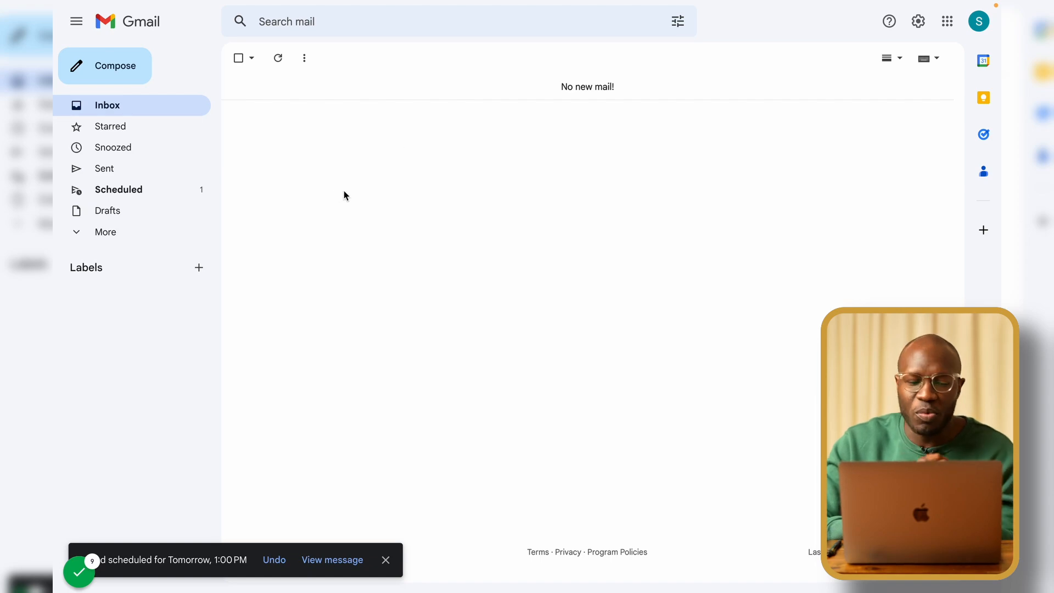
Complete the Tango capture to generate the step-by-step guide for scheduling emails
mouse_move(80, 572)
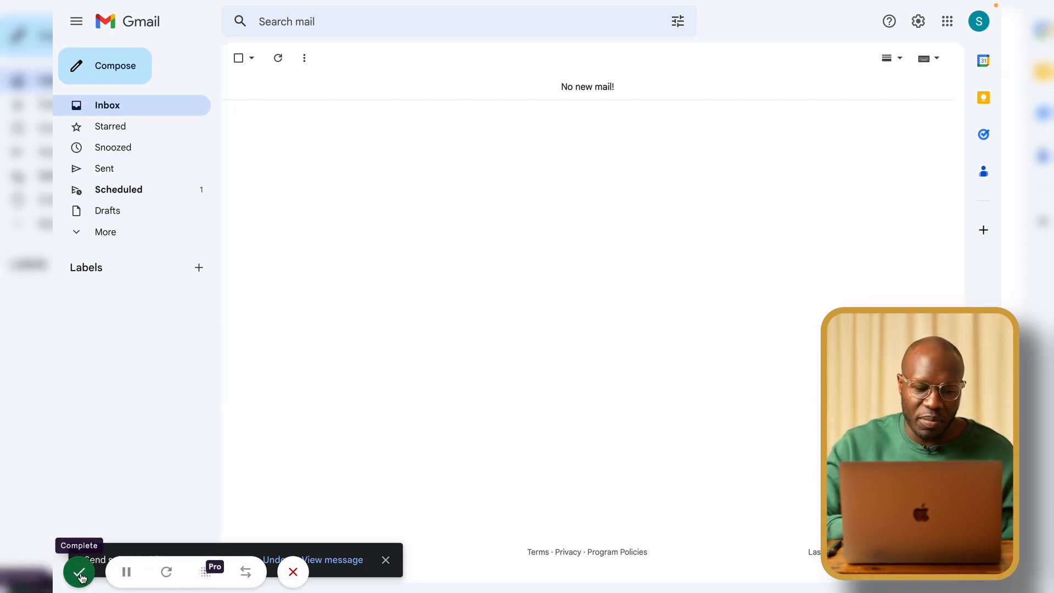
left_click(79, 572)
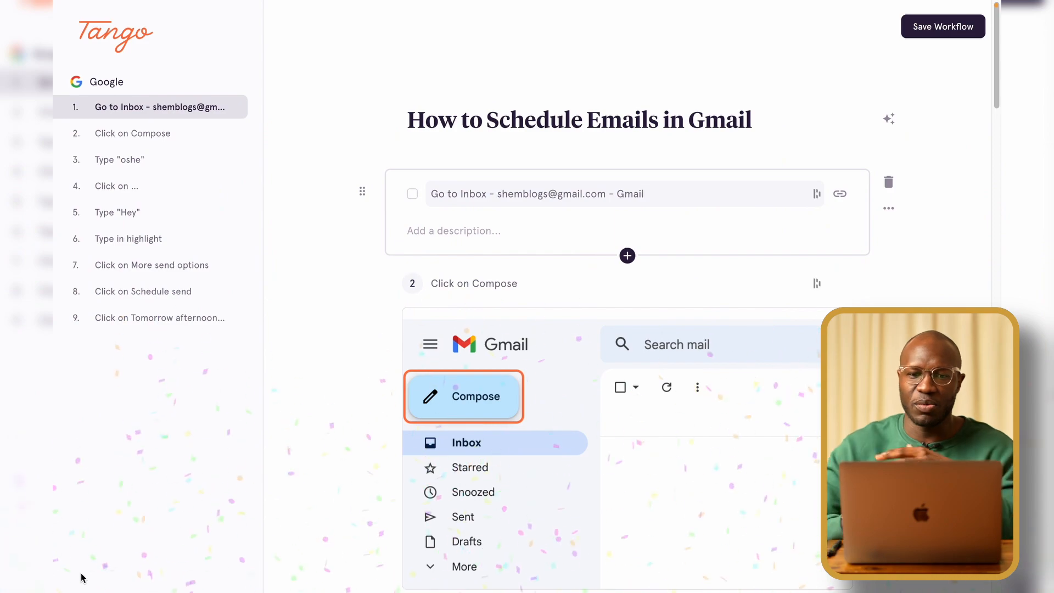
mouse_move(54, 575)
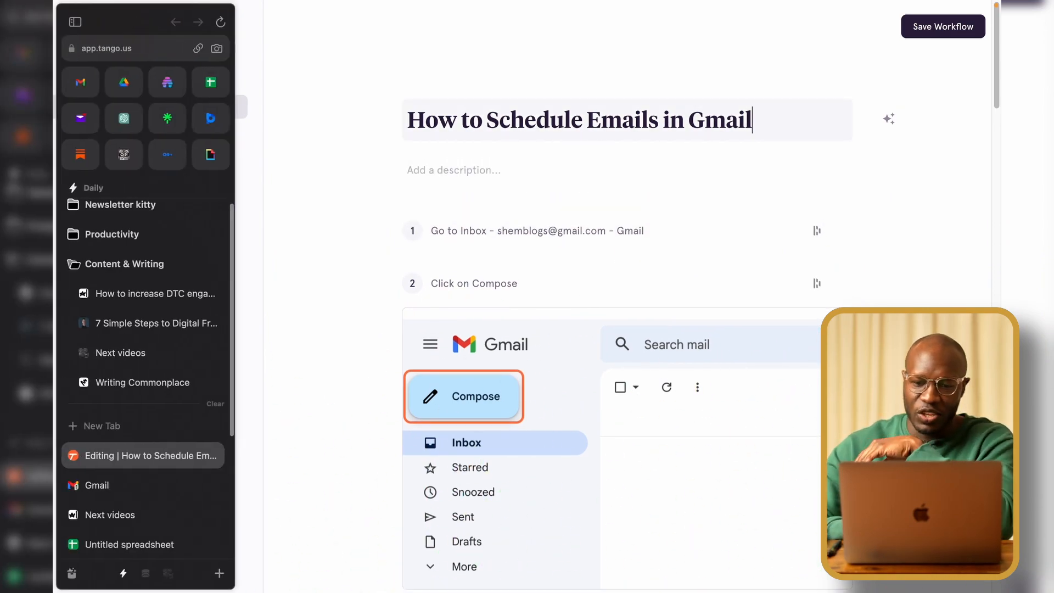
Retitle the guide's third step as "Enter the recipient's email, and a subject and body text"
scroll(598, 259, "down", 2)
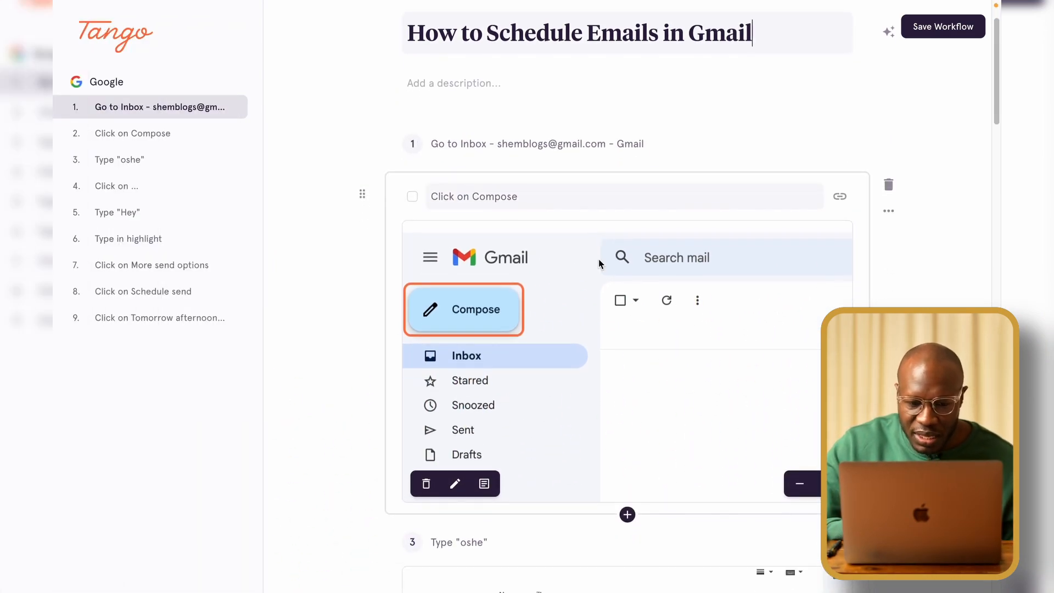
scroll(598, 259, "down", 1)
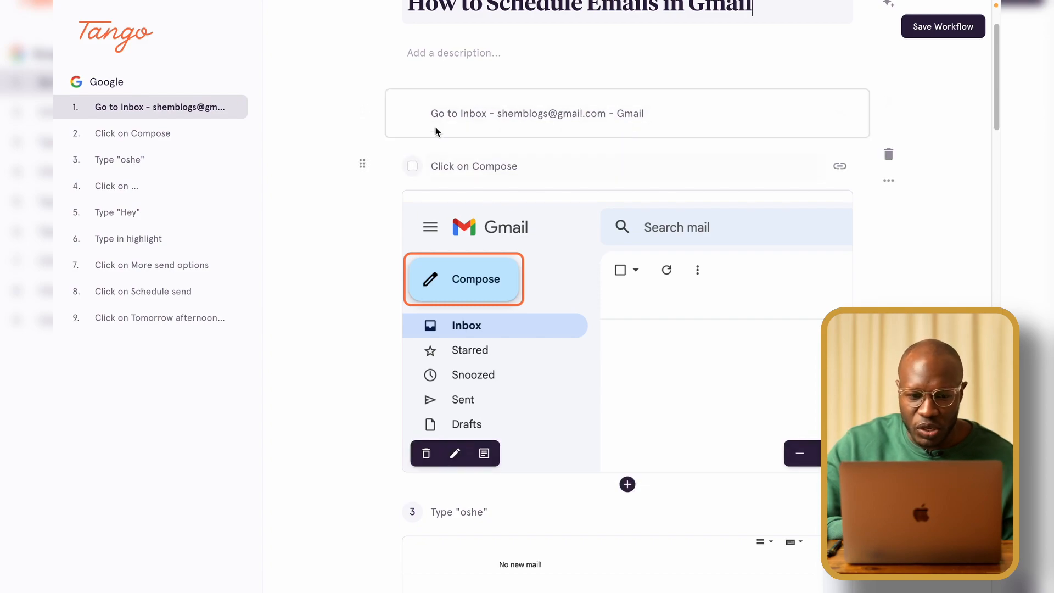
scroll(462, 115, "down", 2)
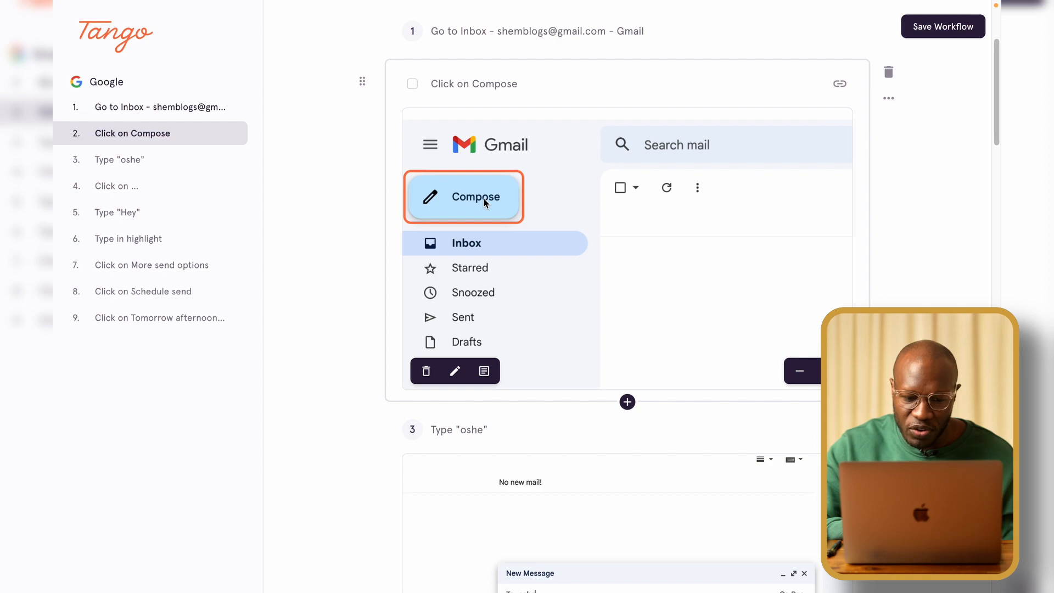
scroll(483, 201, "down", 5)
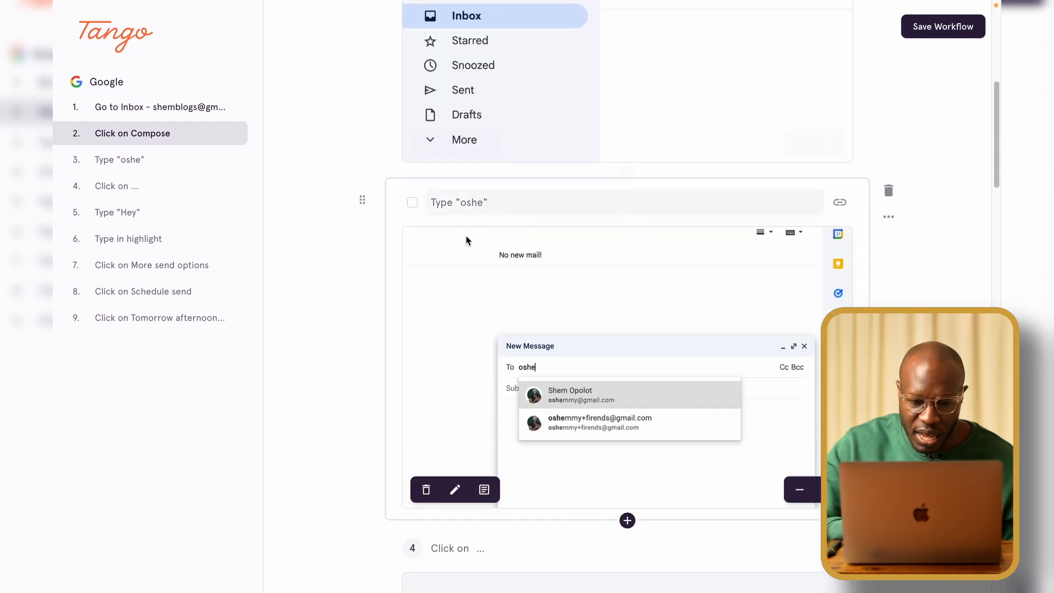
left_click(508, 201)
key("super+BackSpace")
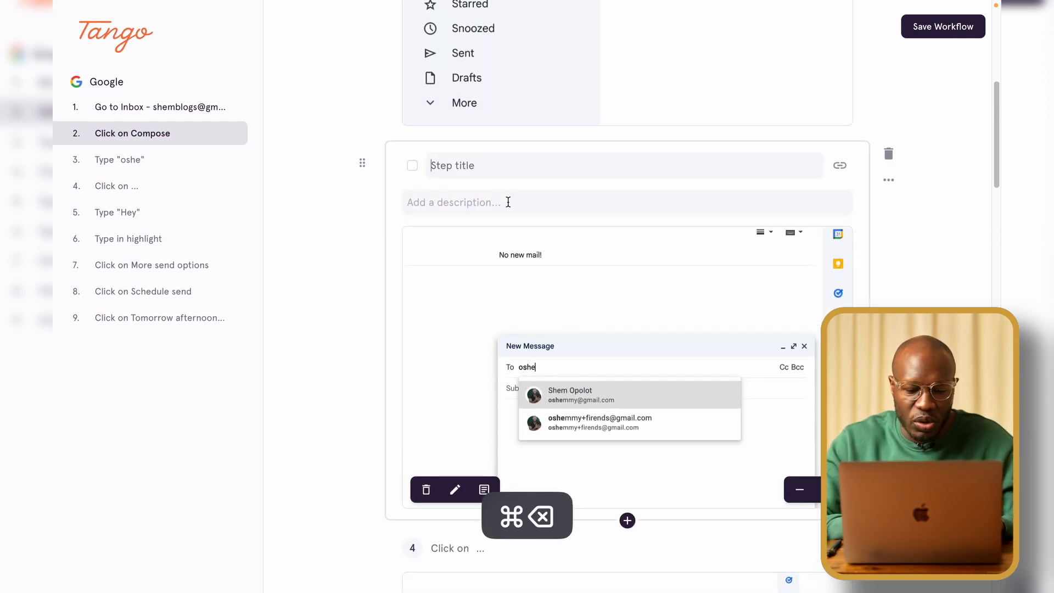
type("Enter")
key("super+BackSpace")
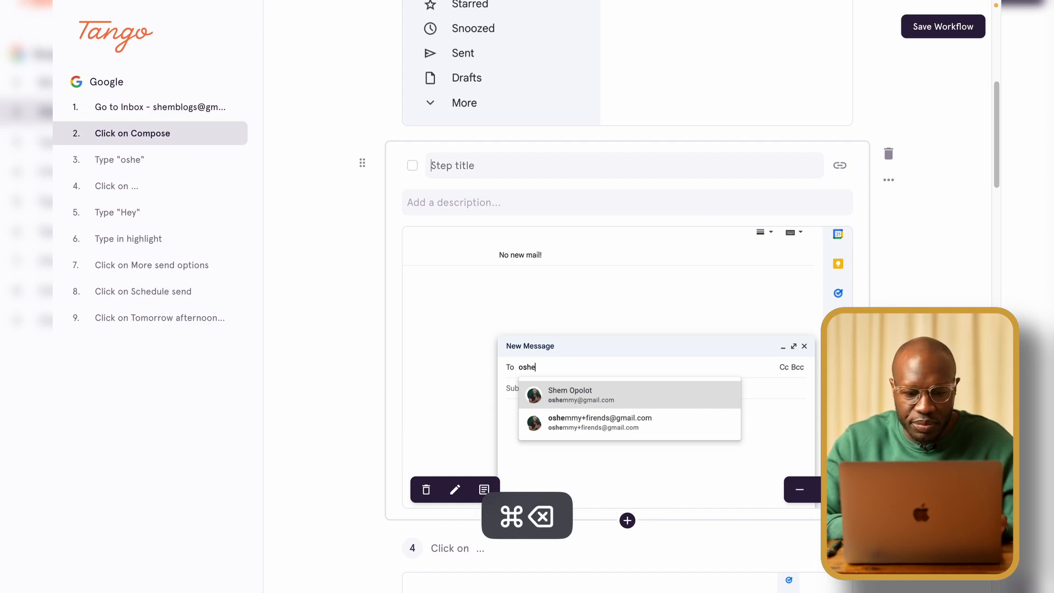
type("ENter the ")
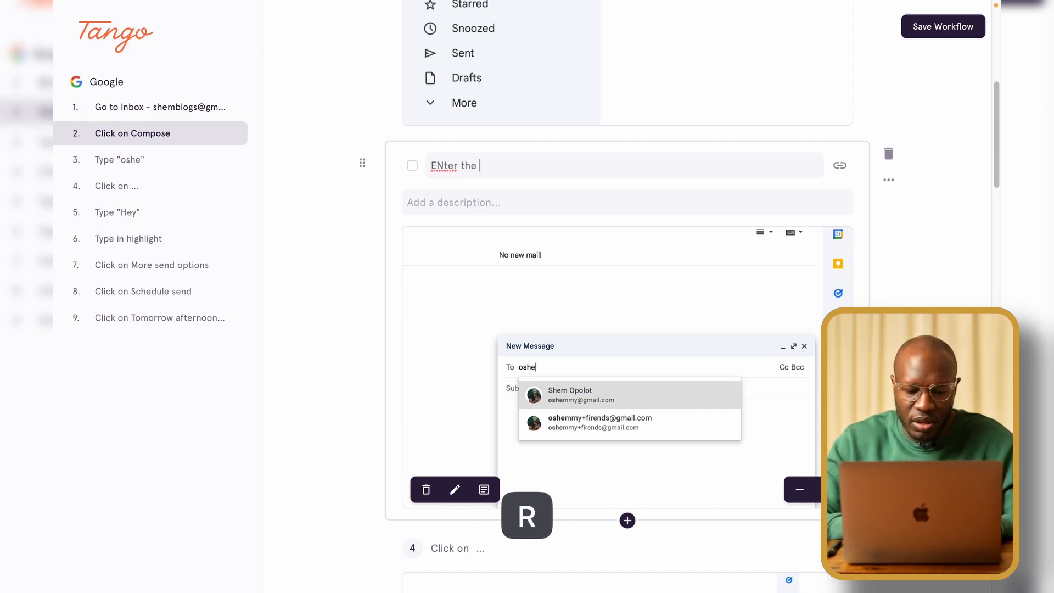
type("recipients")
key("BackSpace")
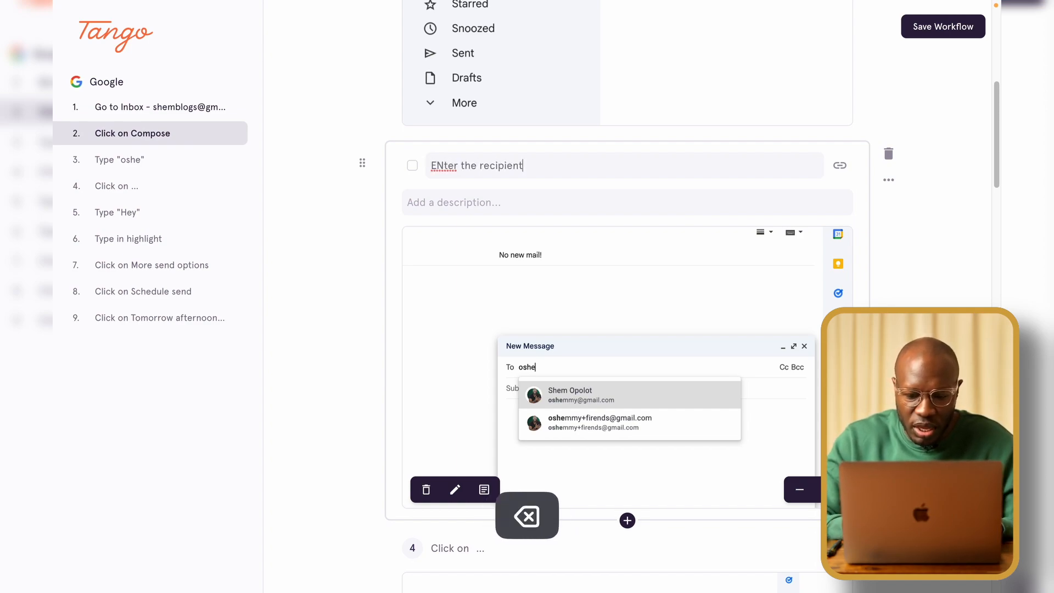
type("'s email")
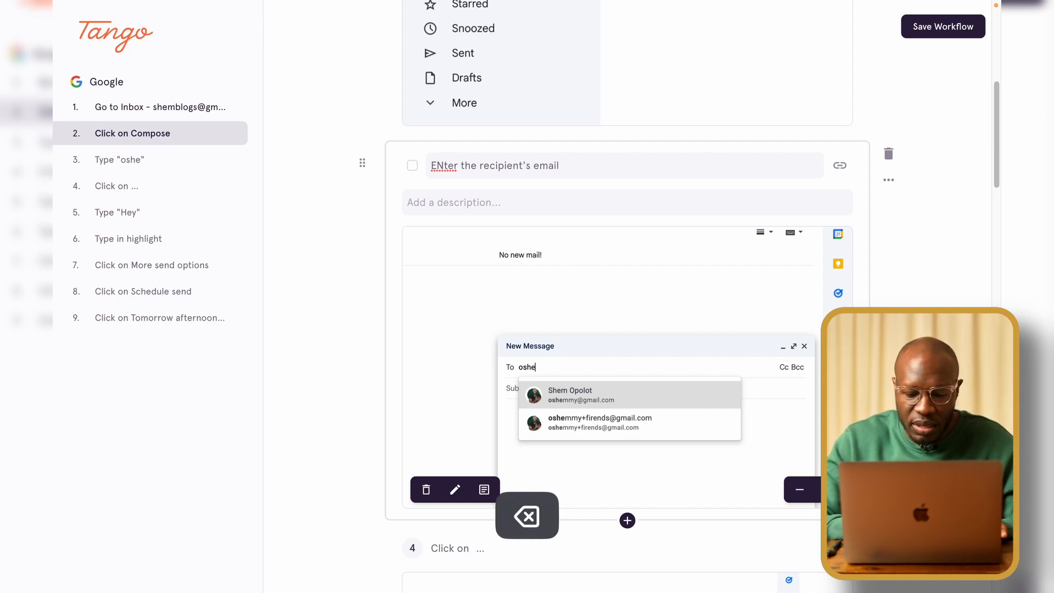
type(", and a subje")
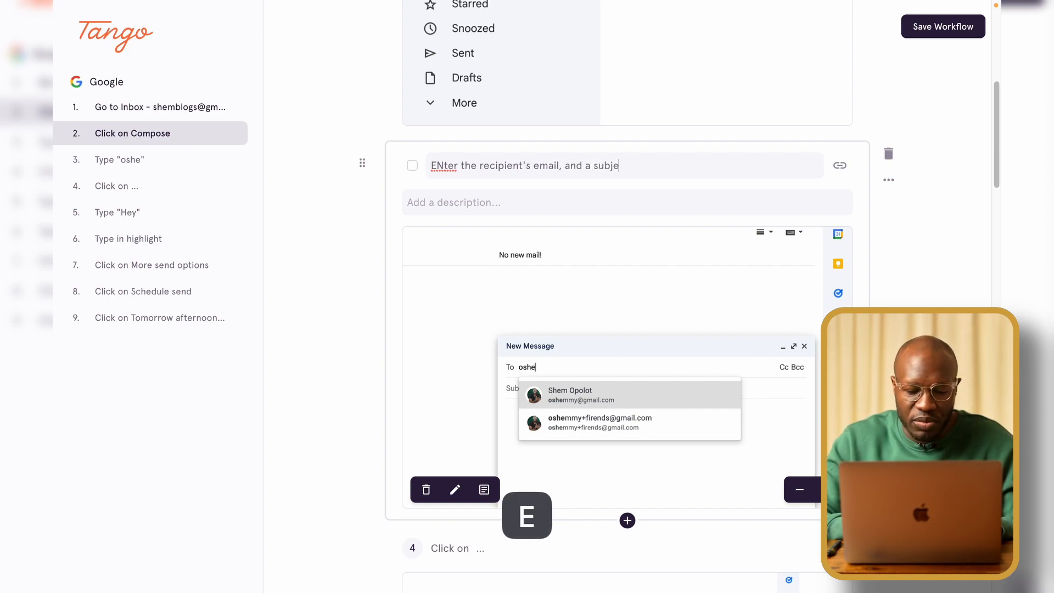
type("ct and body text")
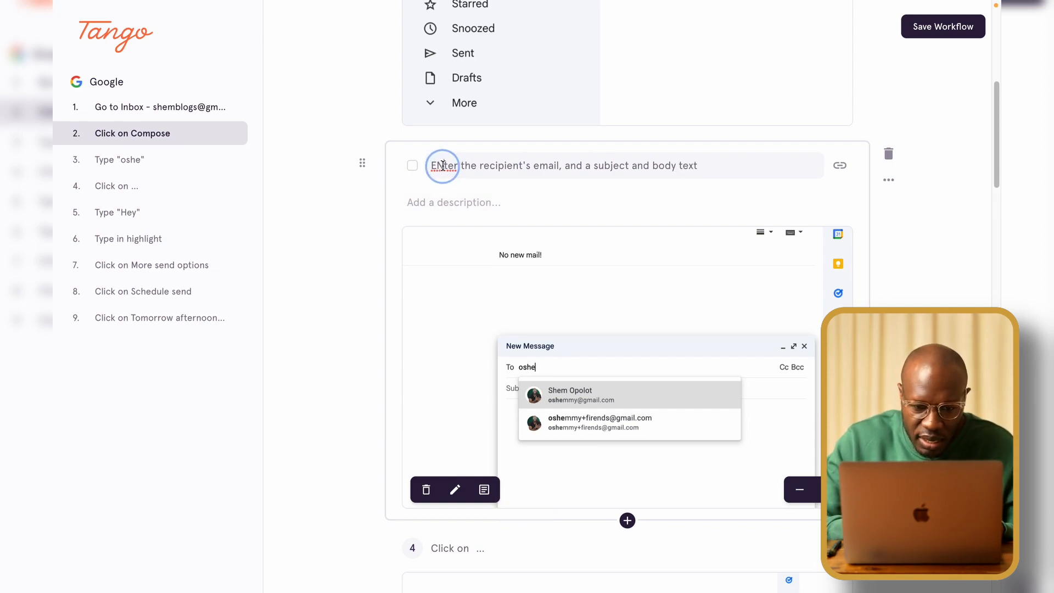
key("BackSpace")
type("n")
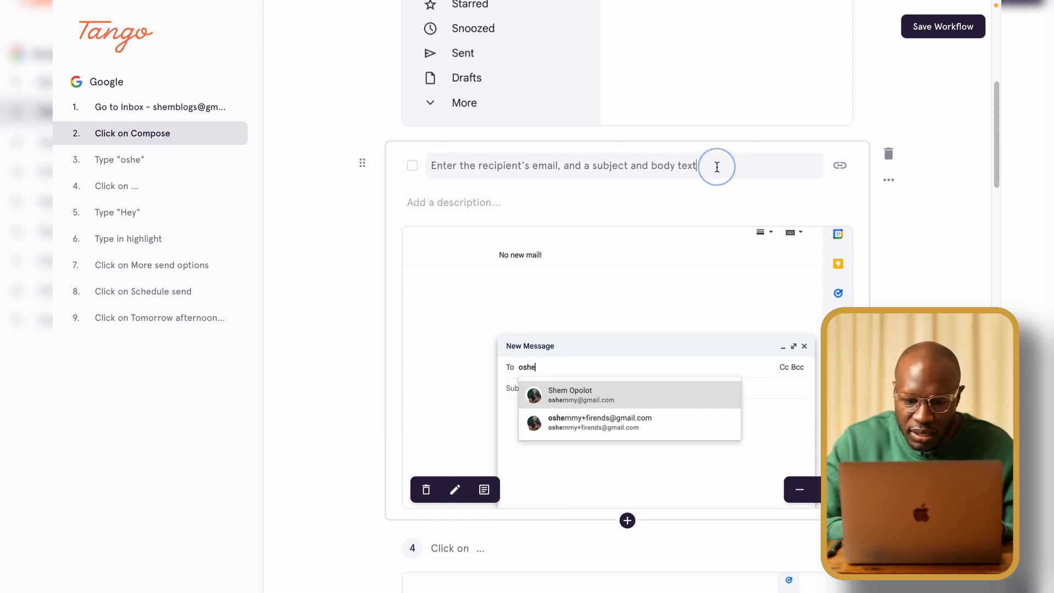
Review the captured steps 4 to 6 and their screenshots for overlap with the retitled third step
scroll(639, 314, "down", 6)
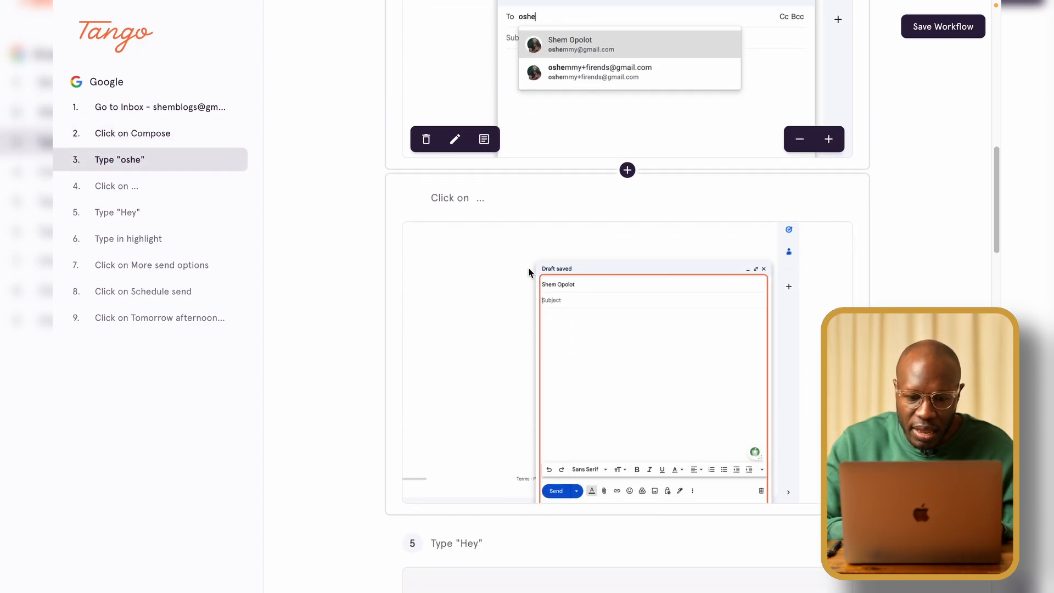
scroll(528, 268, "down", 2)
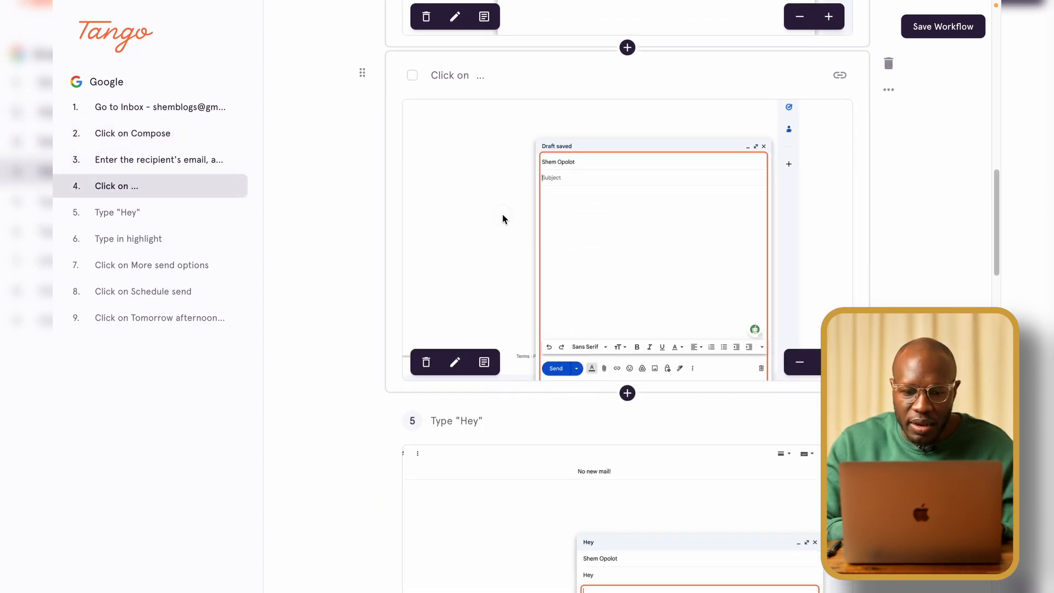
left_click_drag(502, 214, 631, 61)
scroll(539, 129, "up", 1)
scroll(539, 131, "up", 3)
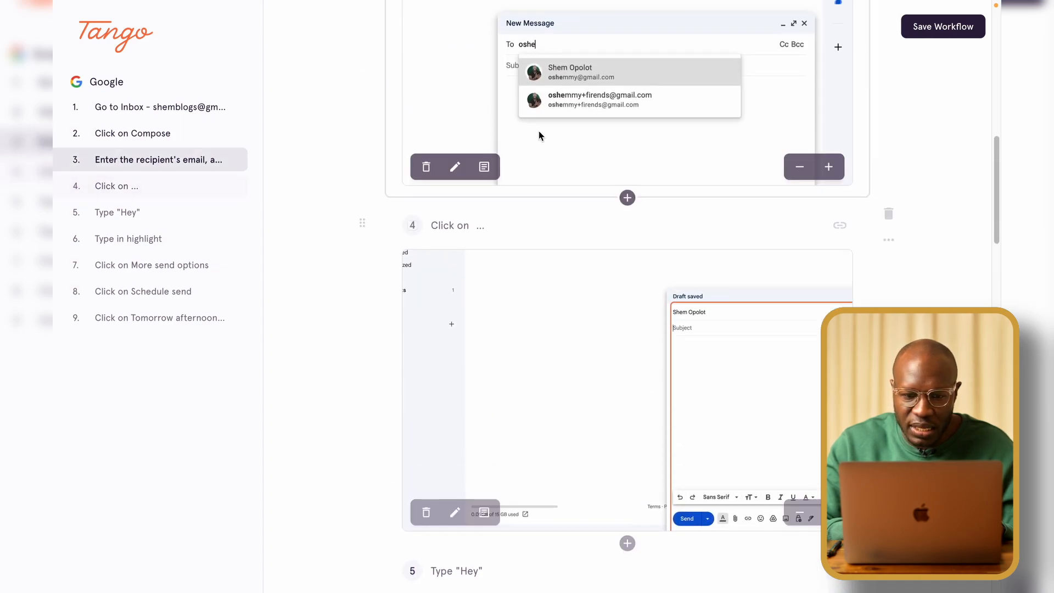
scroll(539, 131, "down", 1)
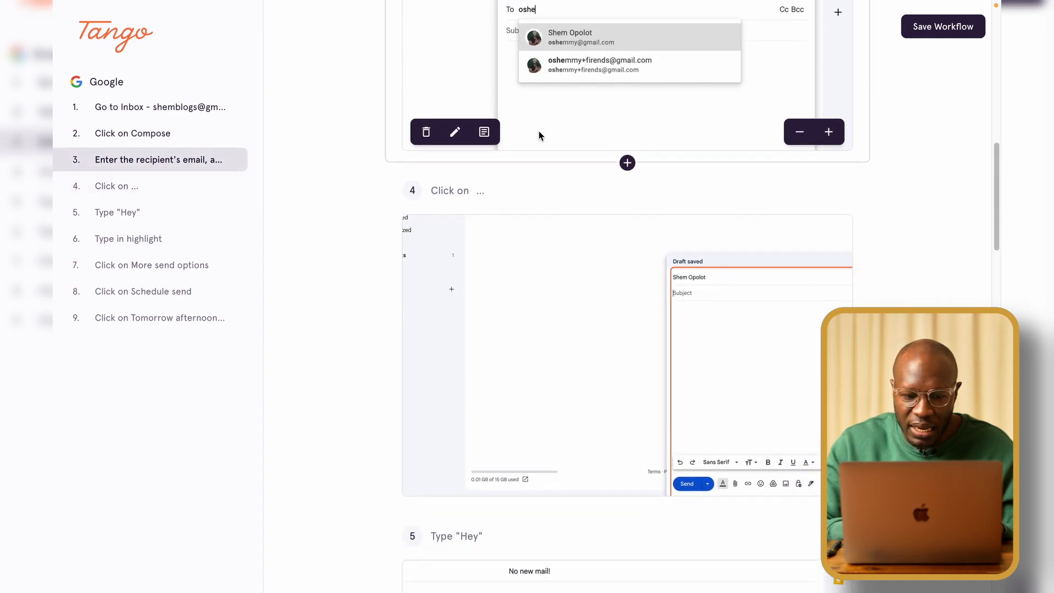
scroll(571, 344, "down", 7)
left_click(572, 344)
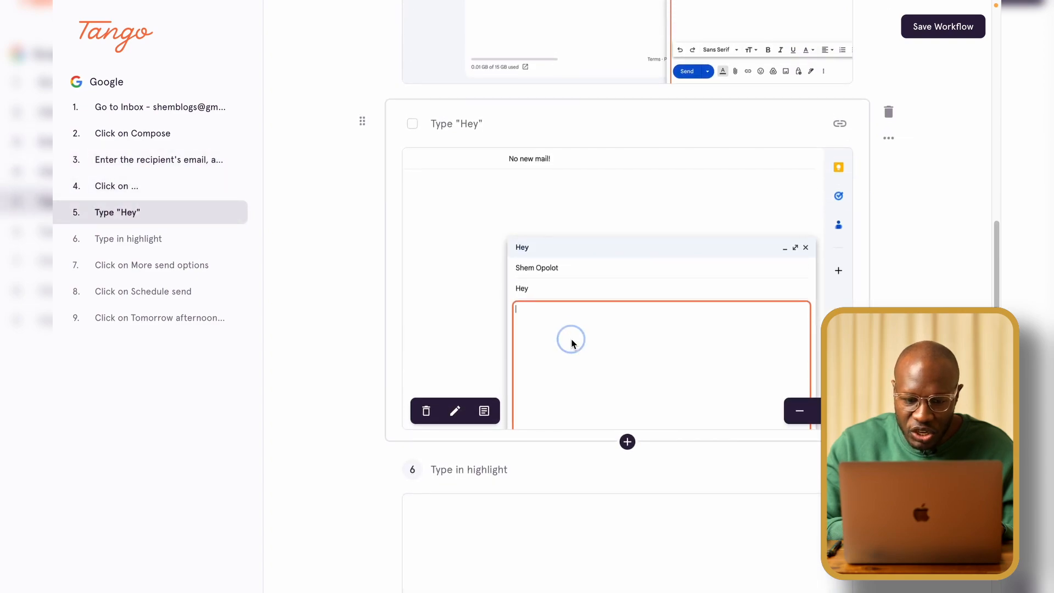
scroll(586, 366, "down", 6)
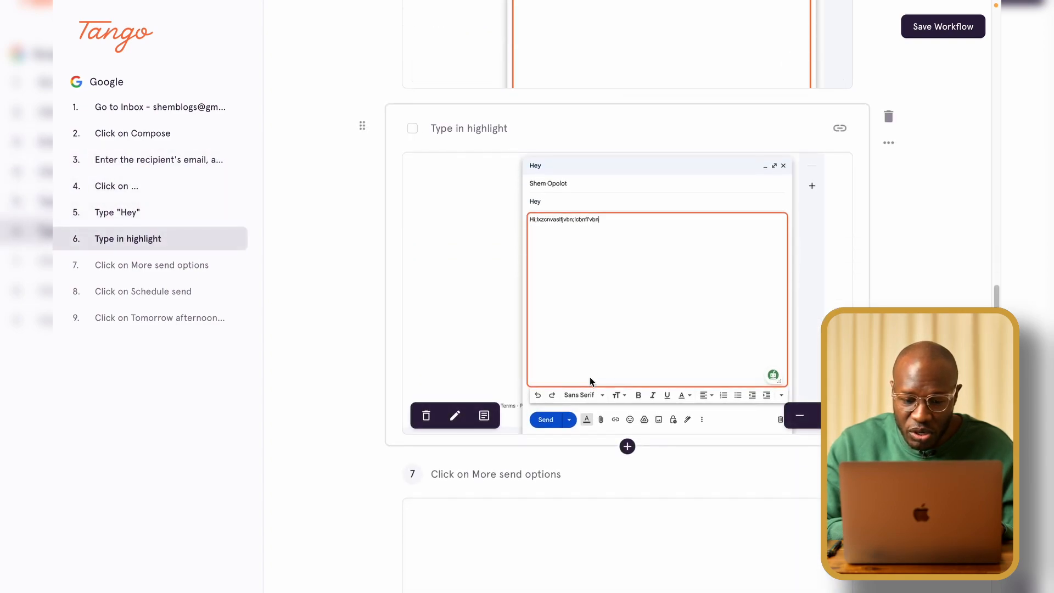
scroll(590, 379, "up", 10)
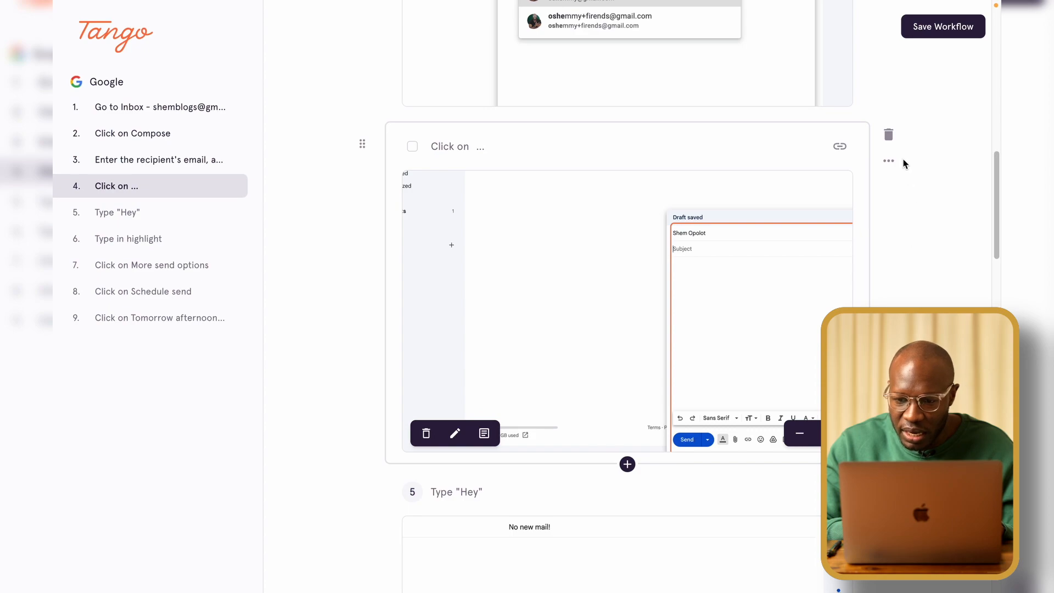
Delete the guide's "Click on ..." and "Type "Hey"" steps
left_click(888, 135)
left_click(895, 139)
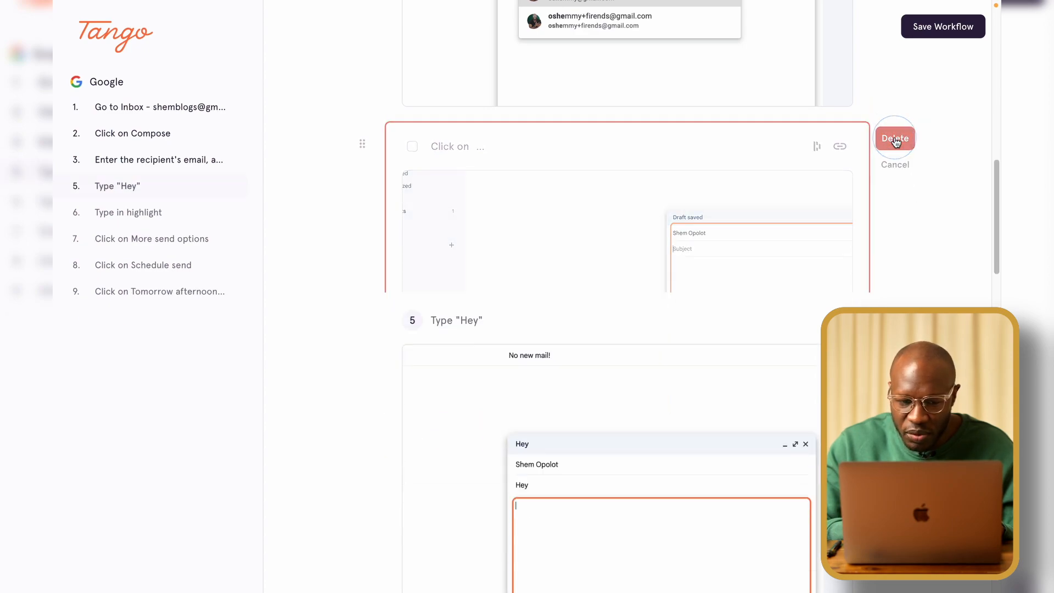
left_click(888, 136)
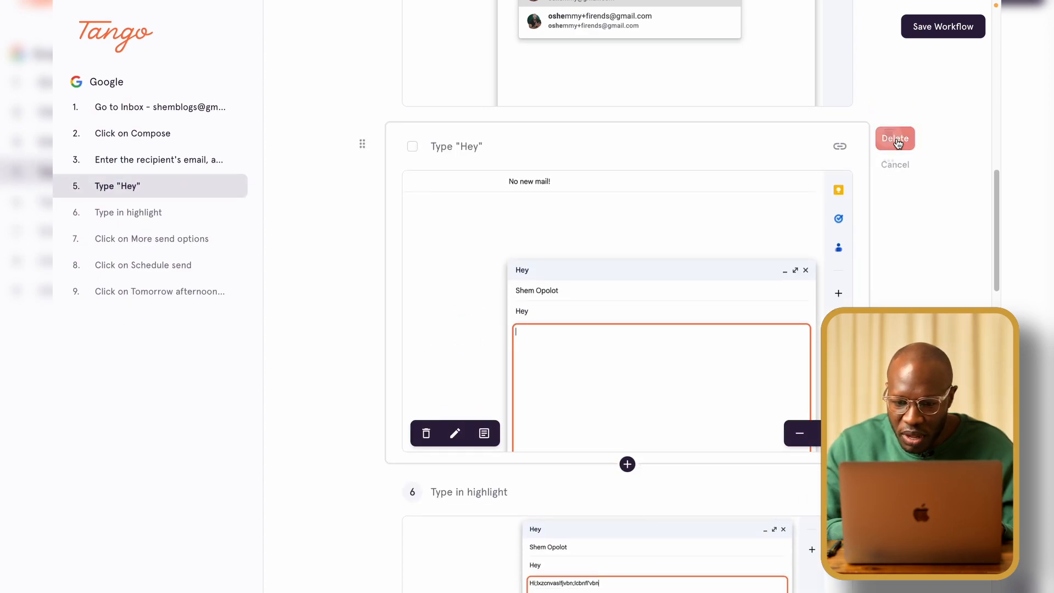
left_click(895, 139)
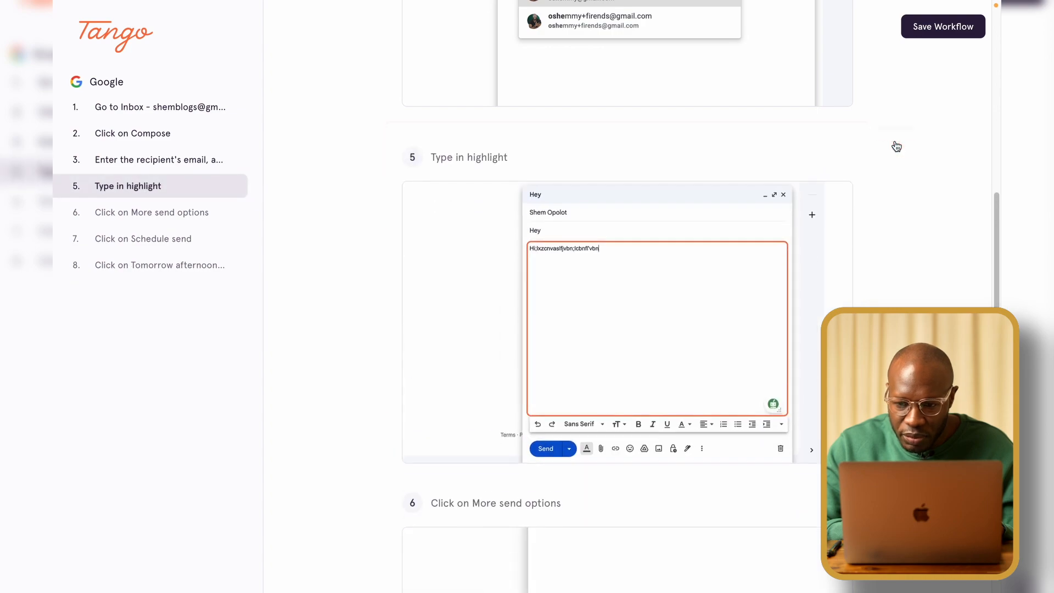
Delete the guide's "Type in highlight" step
scroll(664, 302, "down", 2)
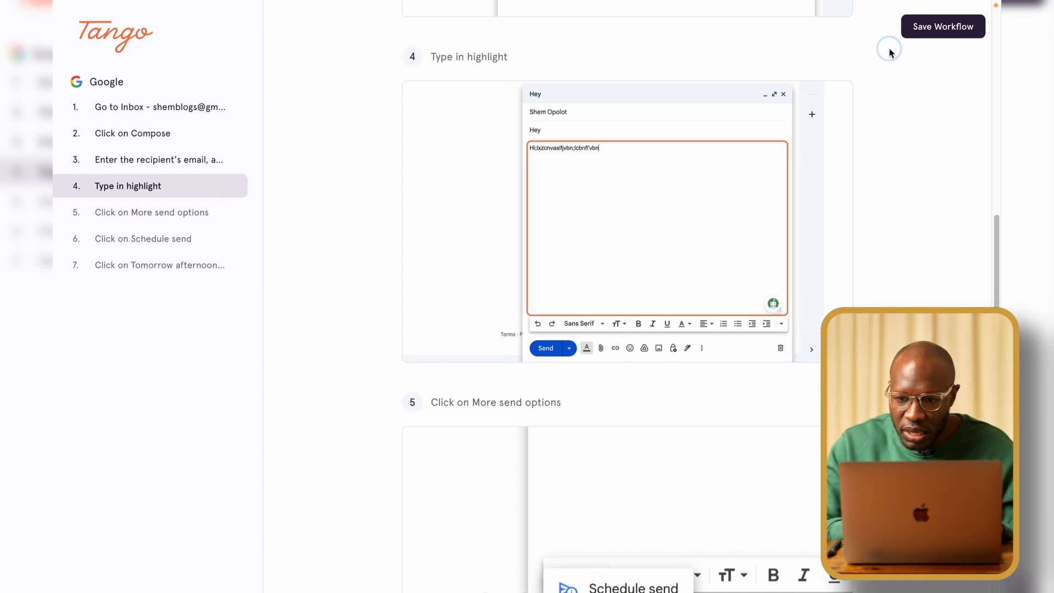
left_click(801, 73)
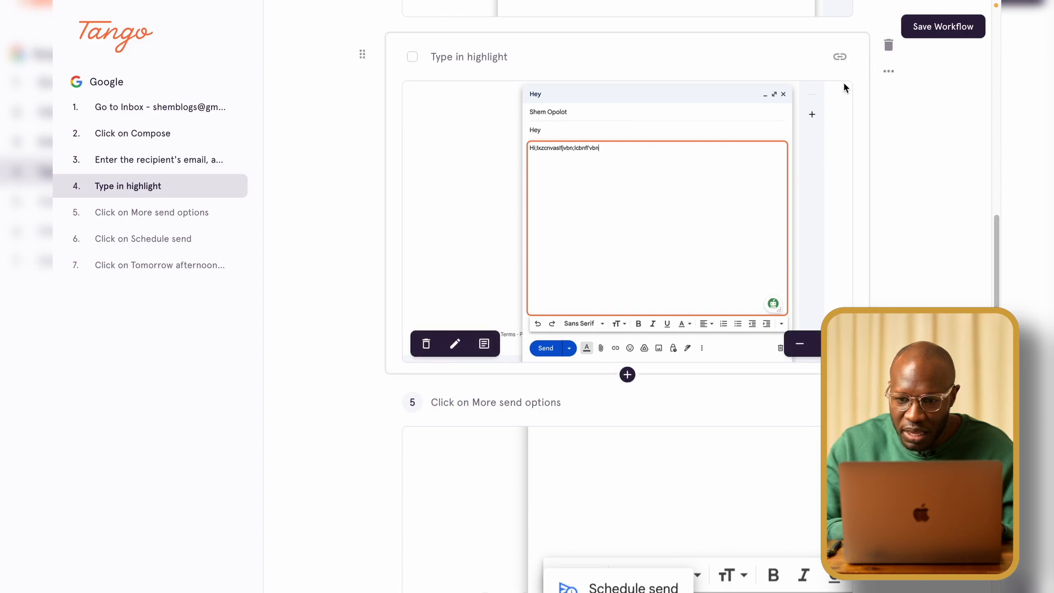
scroll(822, 96, "up", 4)
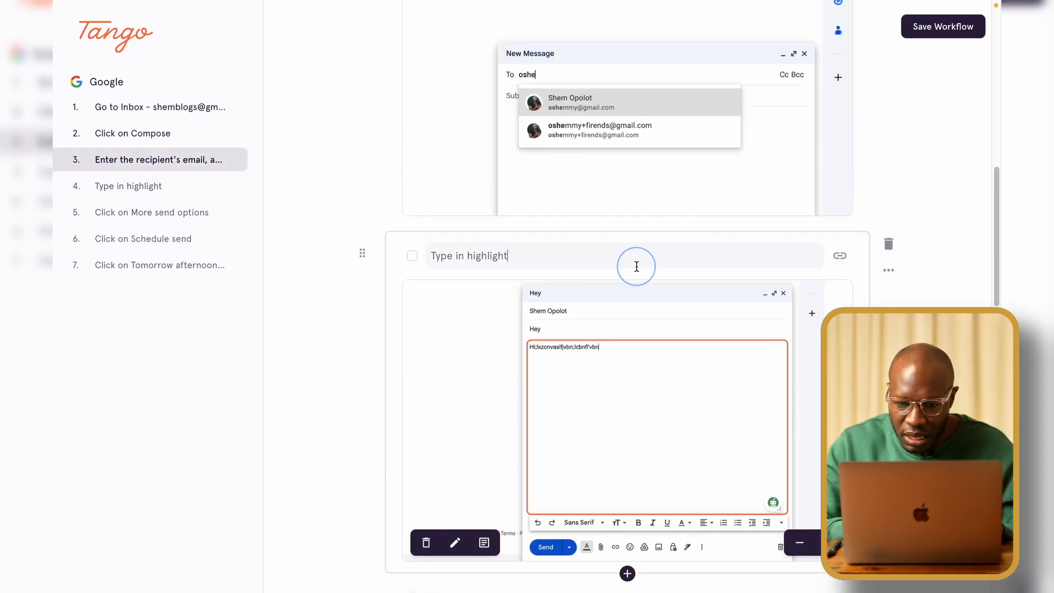
left_click(887, 244)
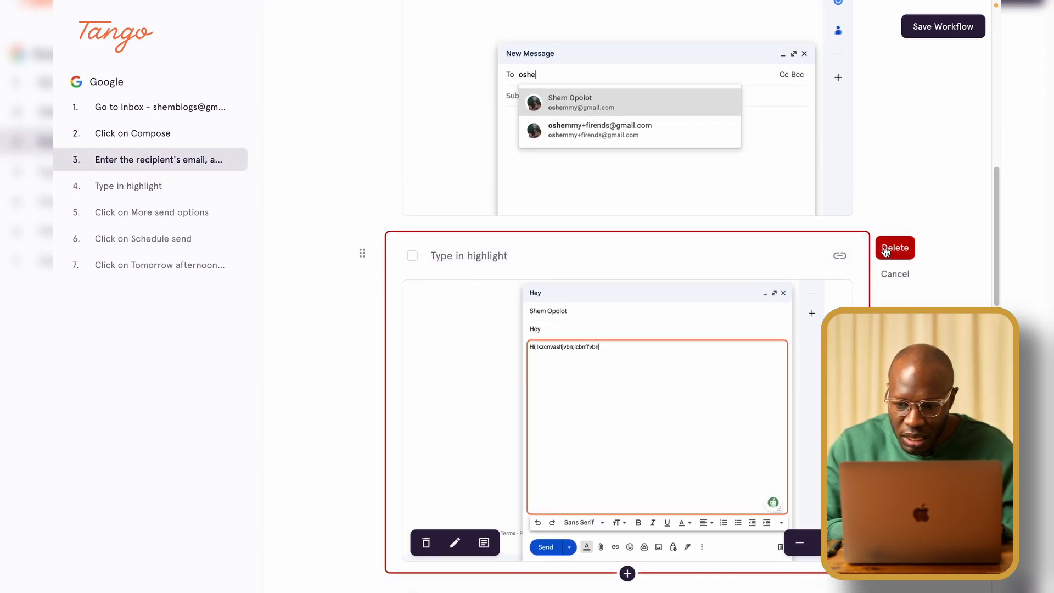
left_click(893, 244)
Open the "Click on More send options" screenshot for editing and draw a large rectangle overlapping the draft window's upper-left area
scroll(732, 321, "down", 2)
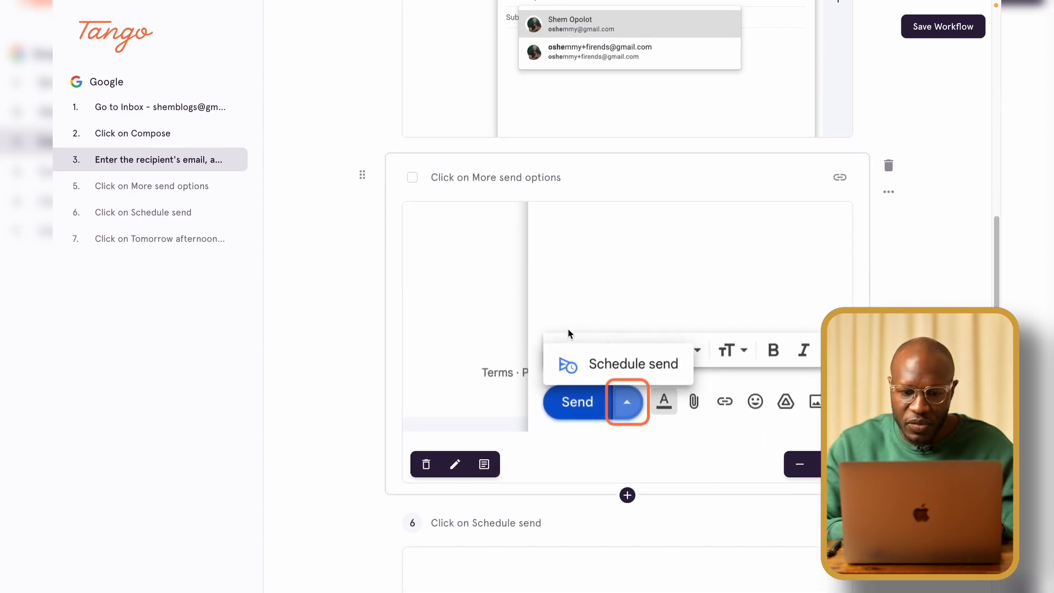
left_click(580, 178)
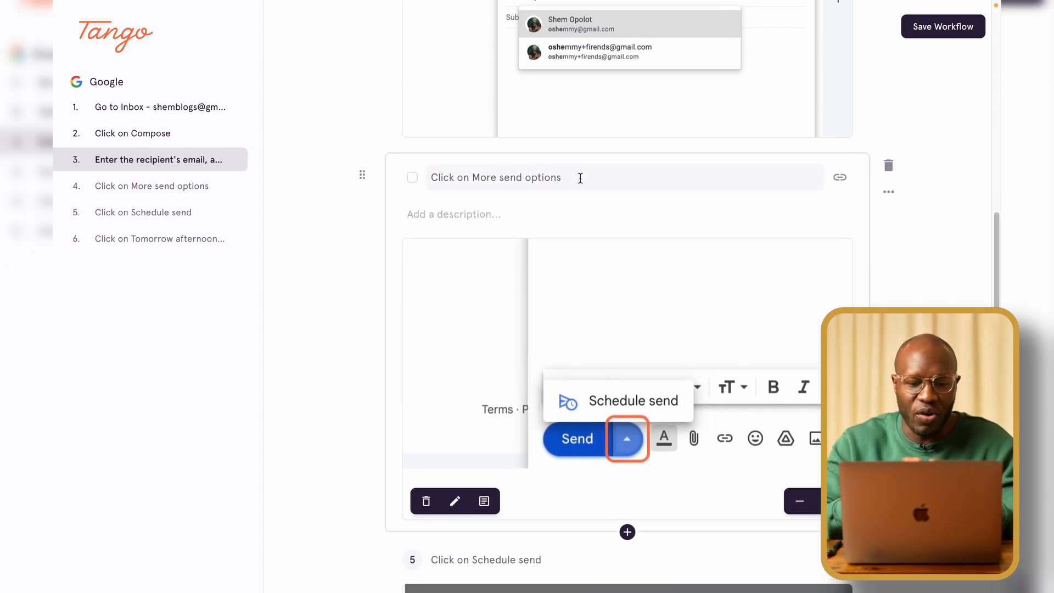
scroll(514, 369, "down", 3)
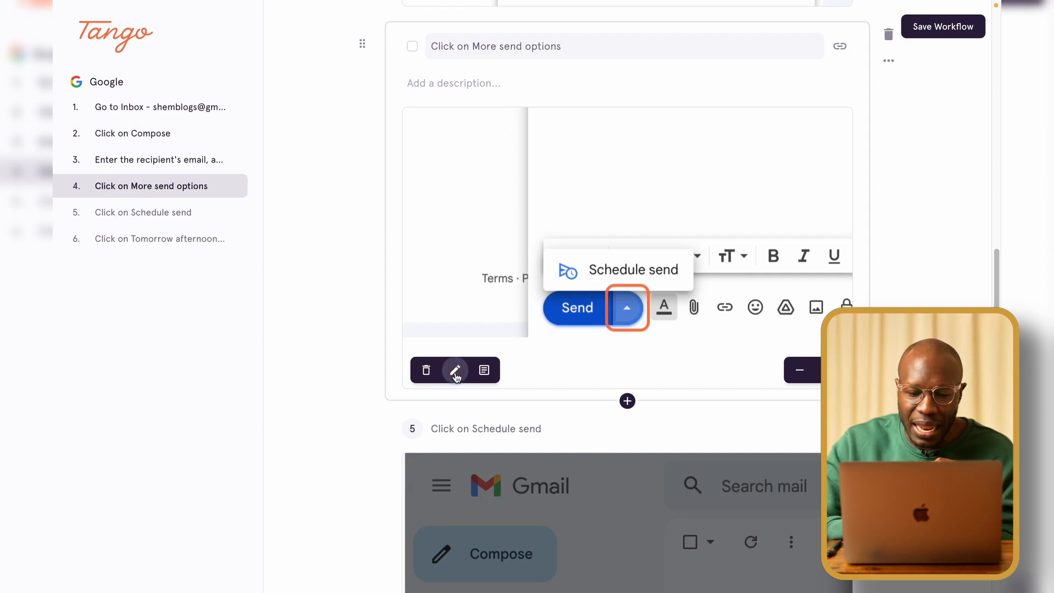
left_click(456, 371)
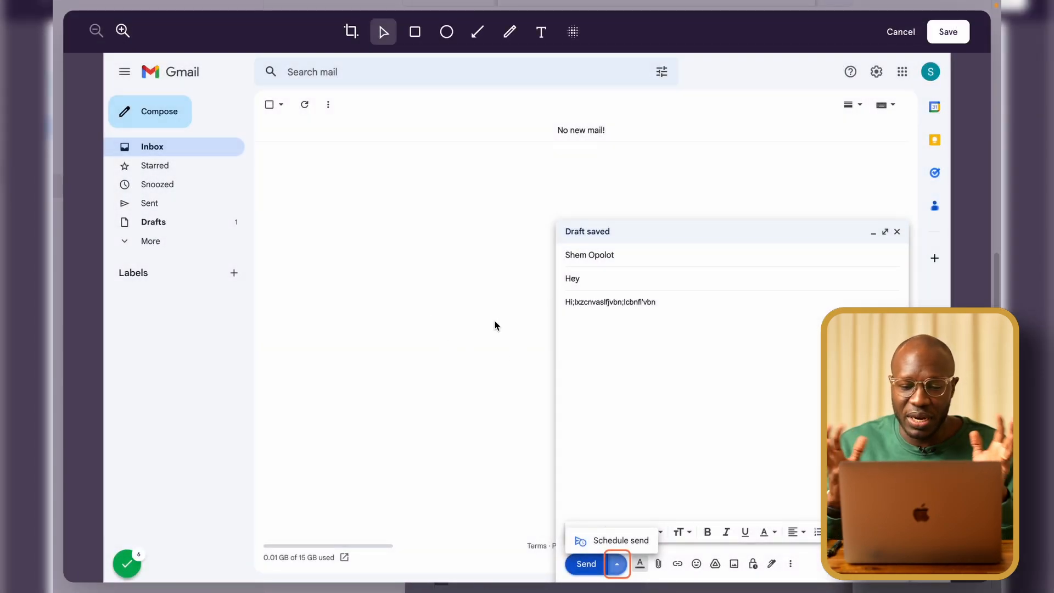
left_click(415, 32)
left_click_drag(433, 175, 749, 406)
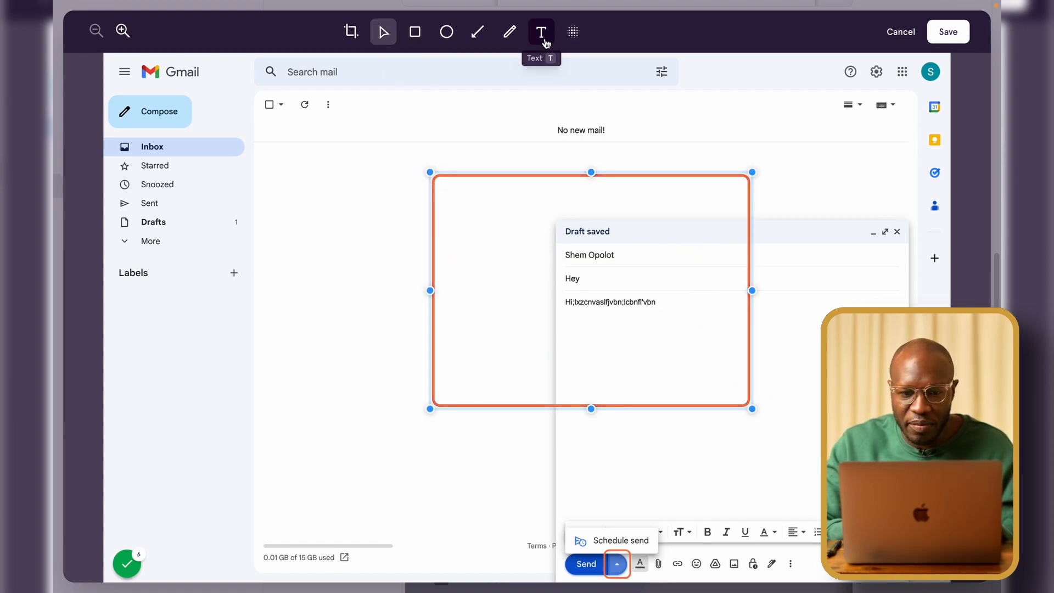
Add the placeholder text "your text here" inside the rectangle's upper edge and an ellipse beside the rectangle's upper-left corner
left_click(541, 32)
left_click(640, 165)
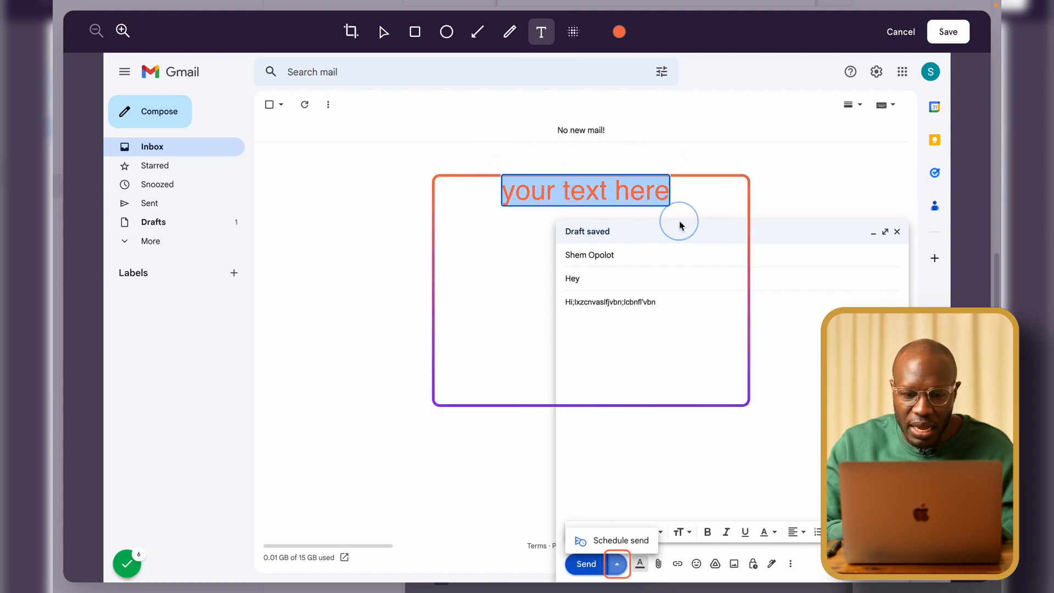
left_click(446, 32)
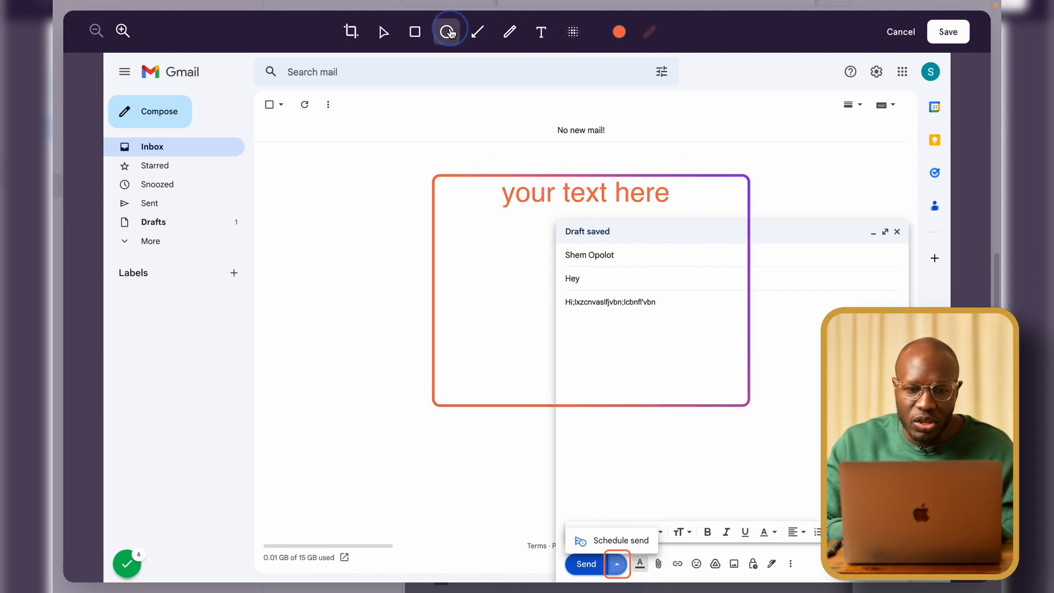
left_click_drag(433, 118, 361, 306)
left_click_drag(326, 269, 303, 217)
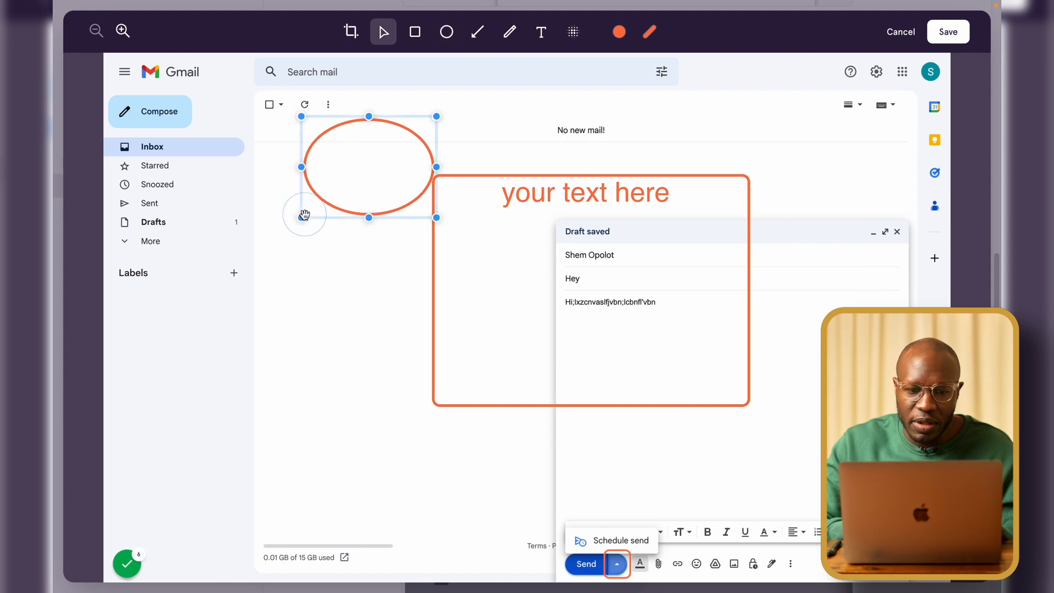
Draw a long arrow from the inbox header area down to the Labels heading and save the annotated screenshot
left_click(477, 32)
left_click_drag(719, 104, 181, 265)
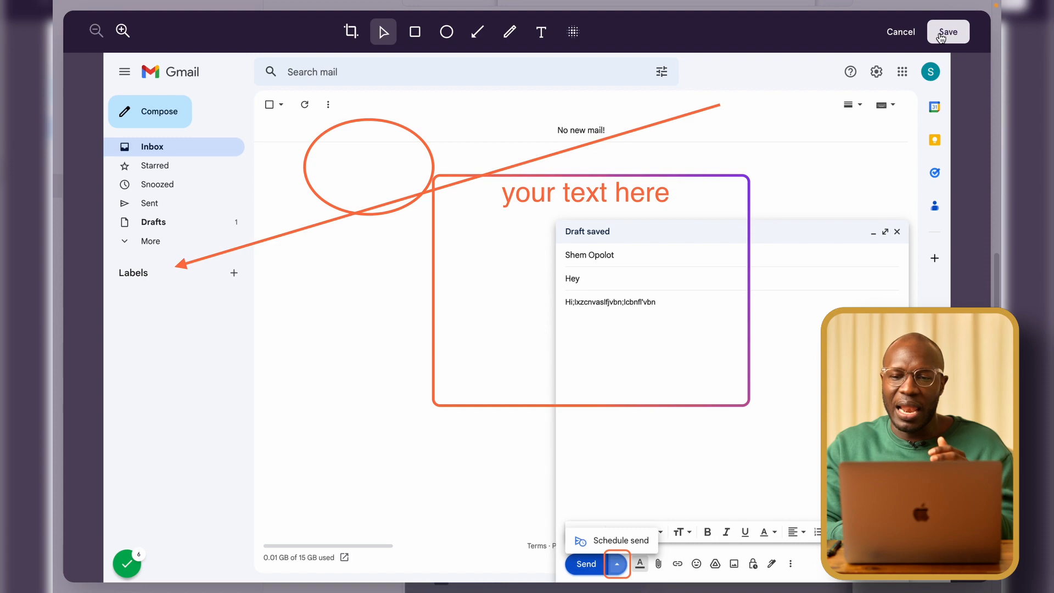
left_click(941, 34)
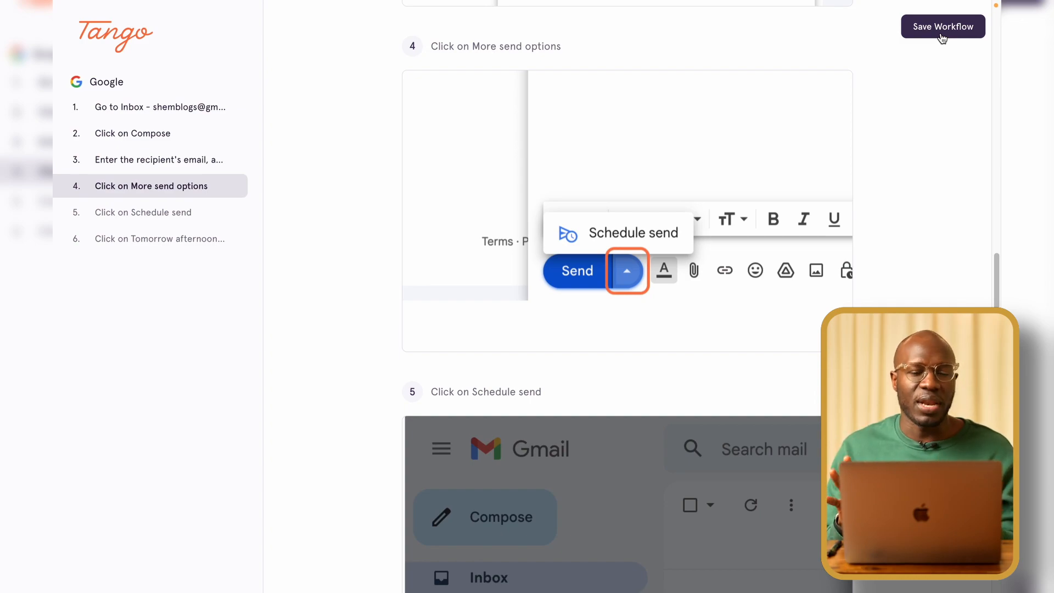
Check the guide's remaining steps through "Click on Tomorrow afternoon..." and save the workflow
scroll(627, 368, "down", 4)
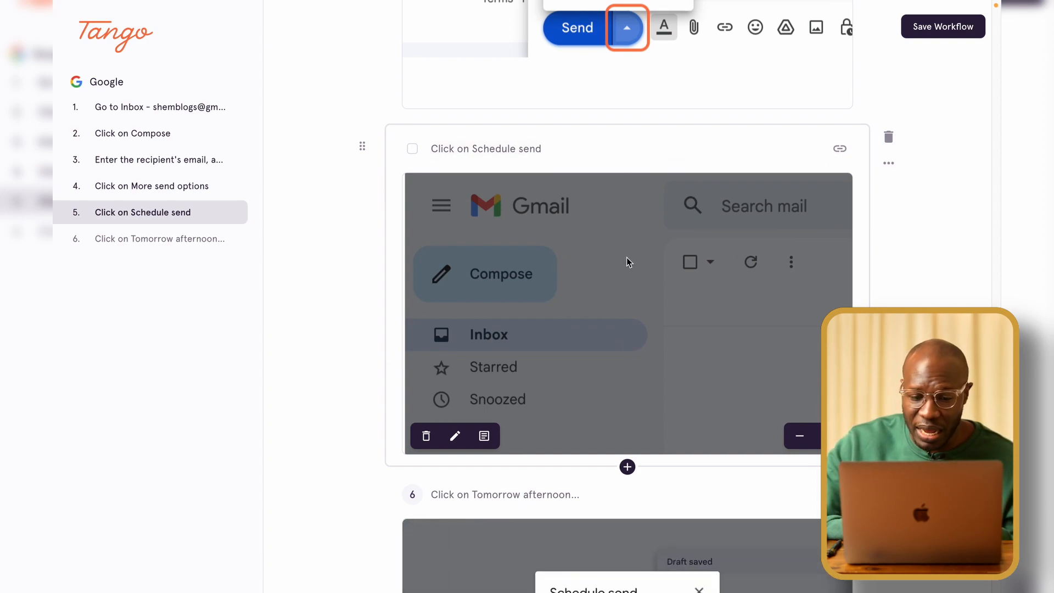
scroll(629, 262, "down", 7)
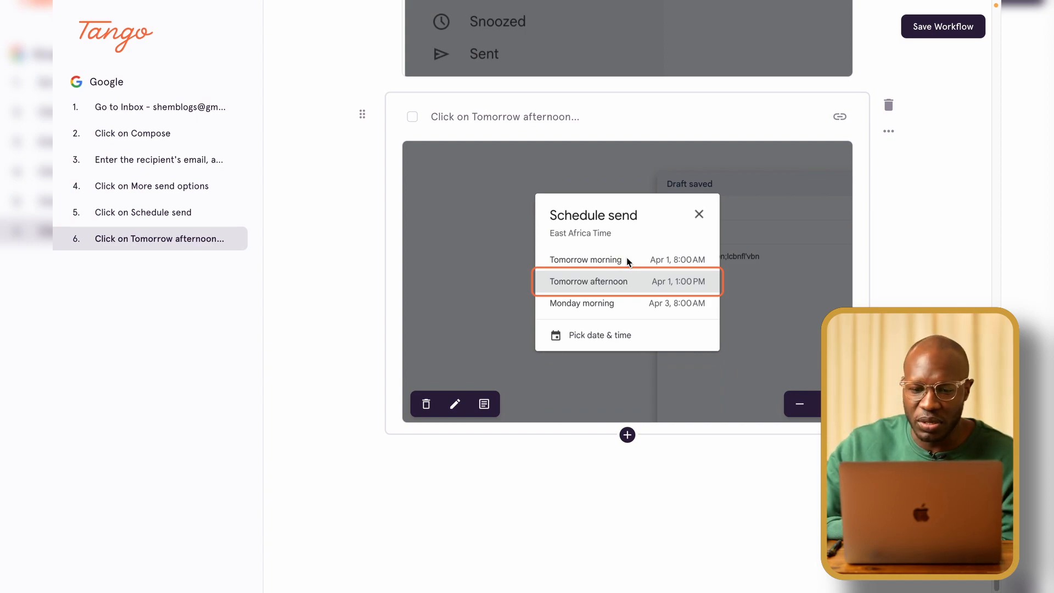
scroll(628, 262, "up", 20)
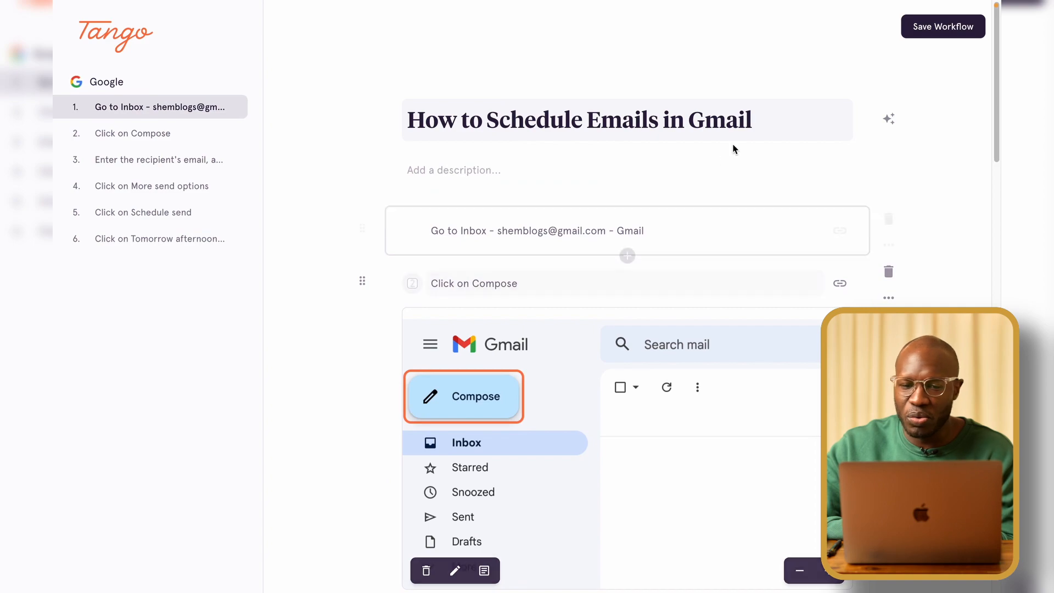
left_click(935, 36)
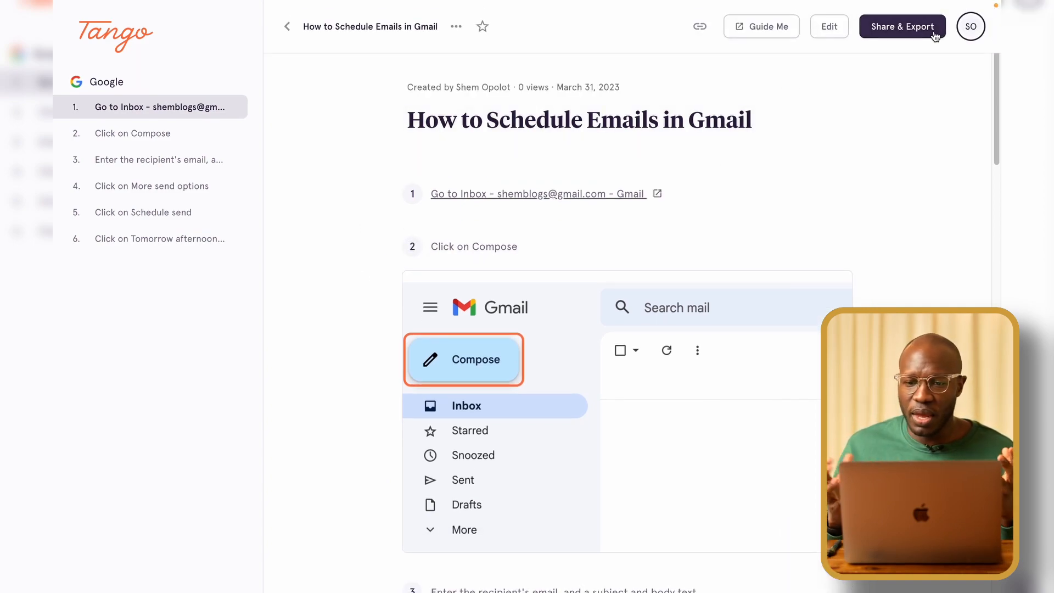
Open the saved guide's sharing options and show its export formats
left_click(899, 30)
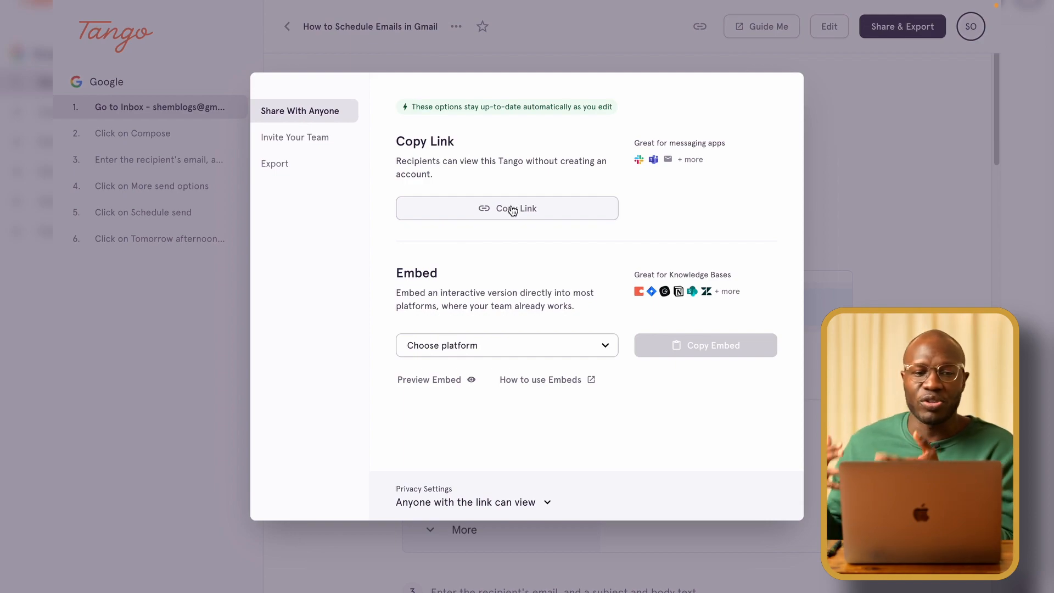
left_click(276, 170)
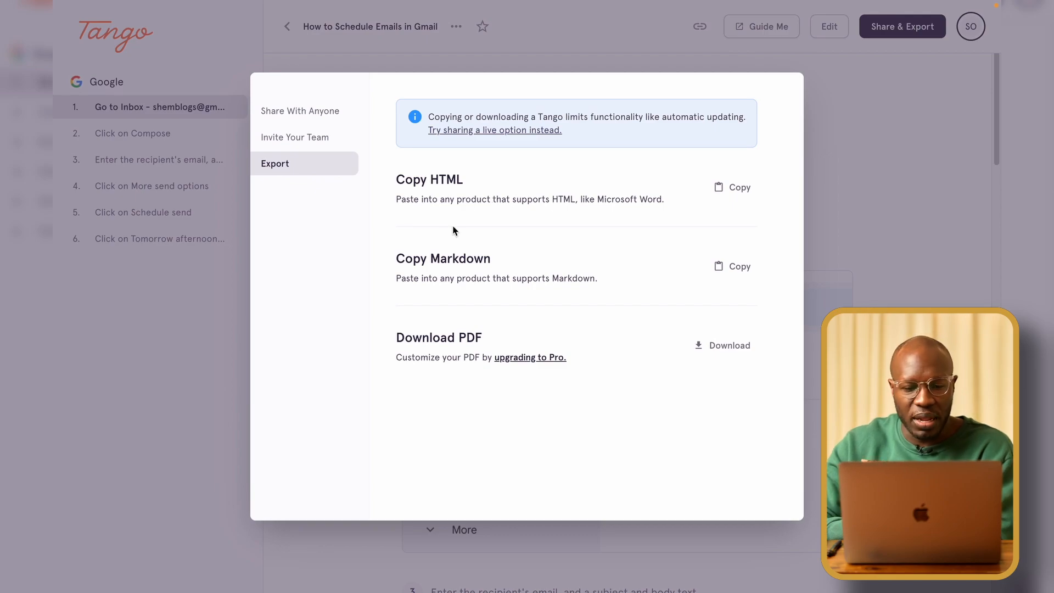